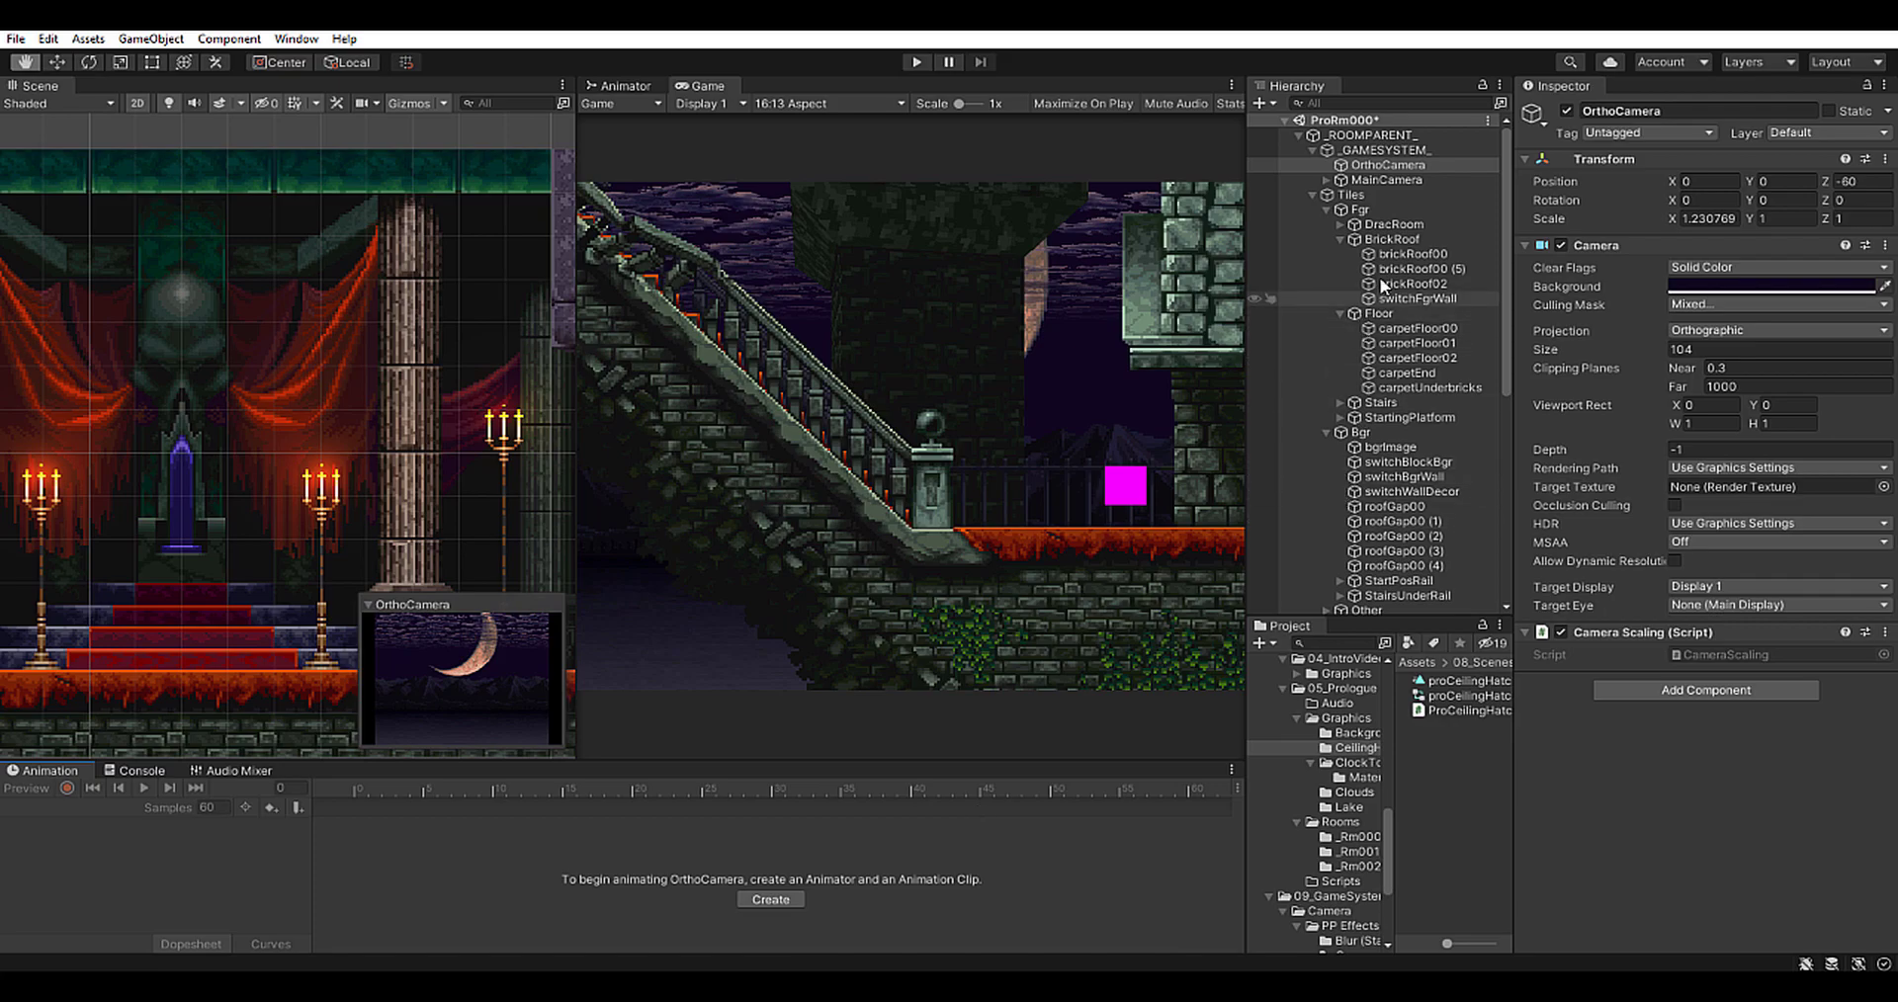
Try moving the sprite of the candelabra beside the throne upward with the Move tool, then undo the move
left_click(1384, 150)
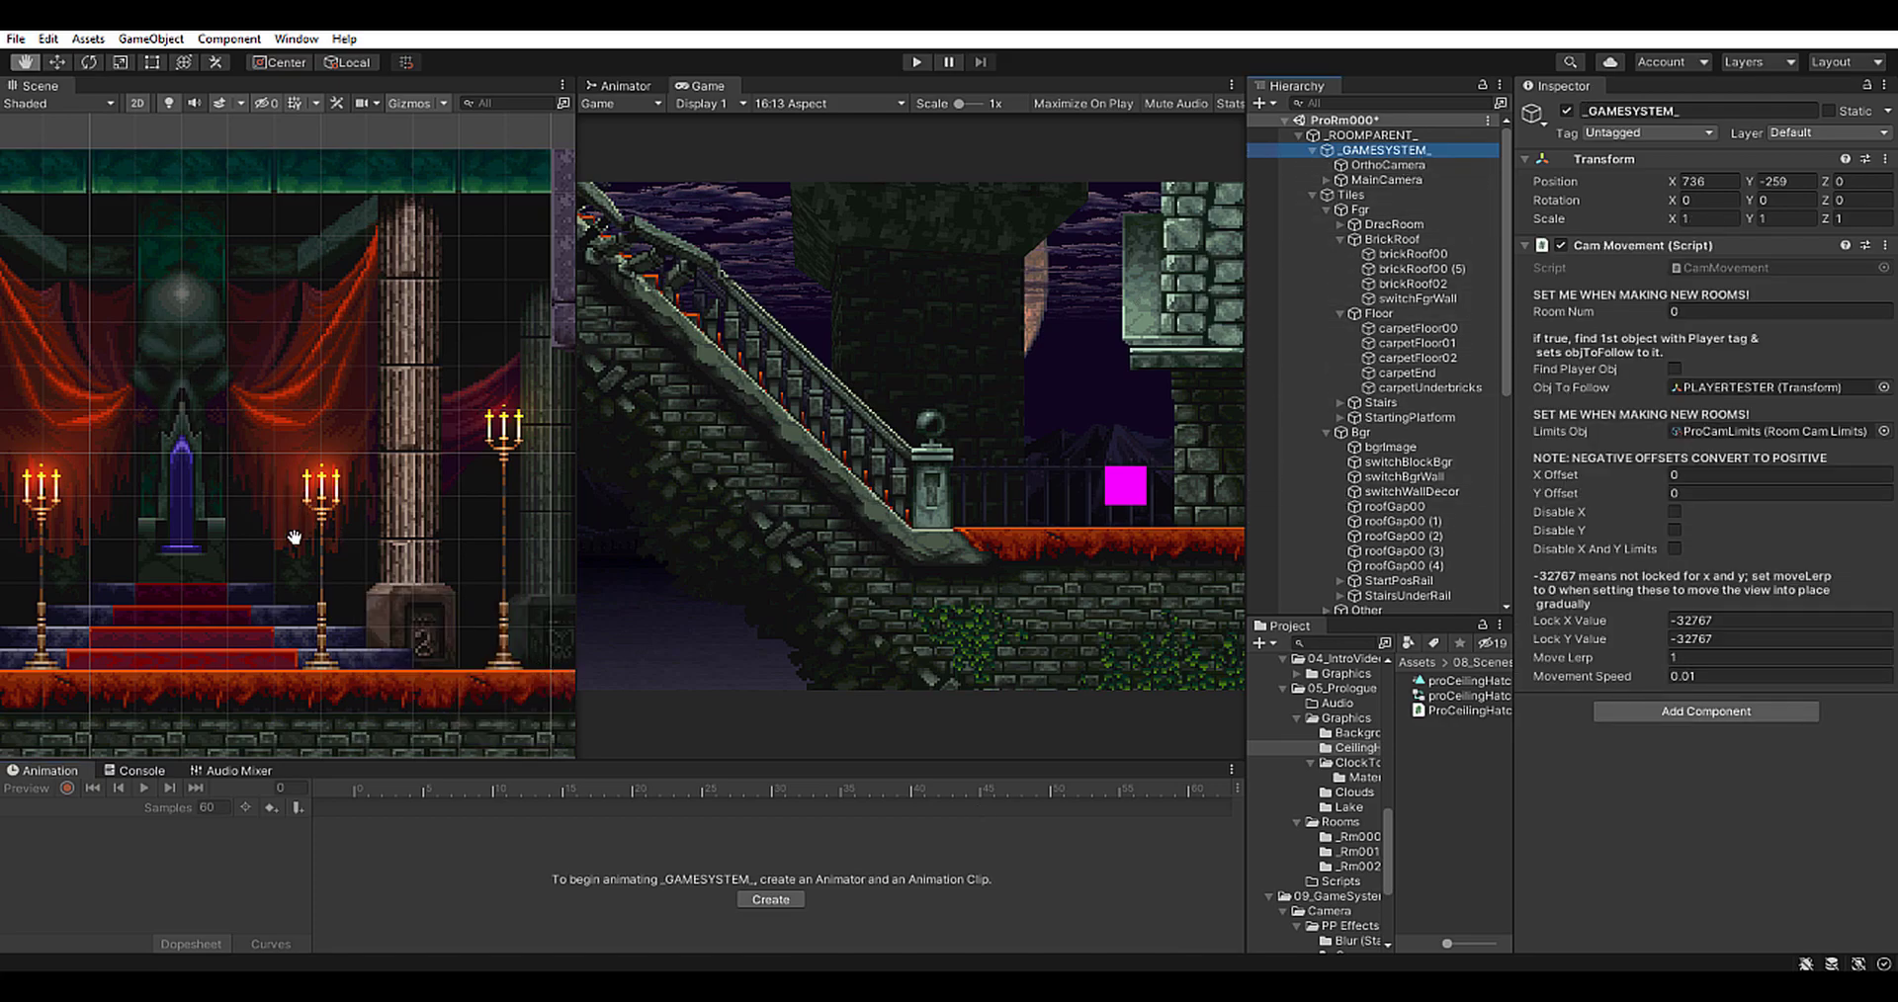
left_click(58, 61)
left_click(54, 64)
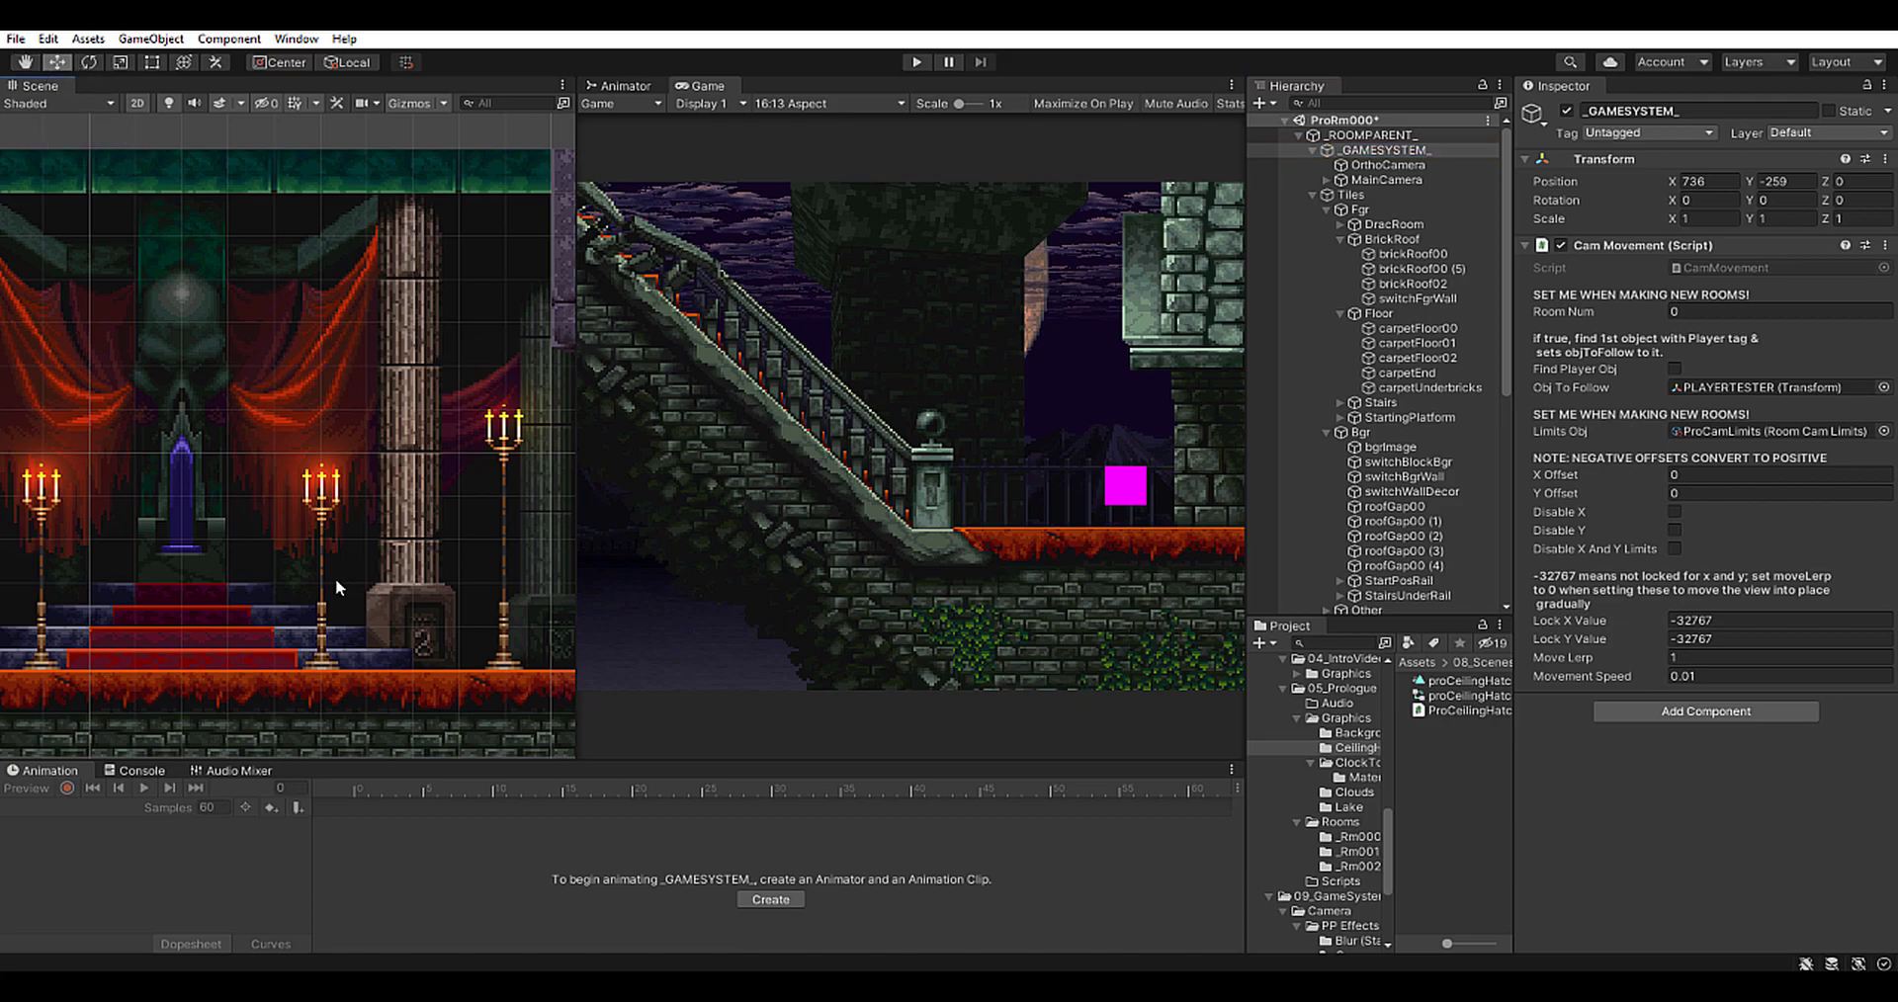
left_click(330, 552)
left_click(323, 544)
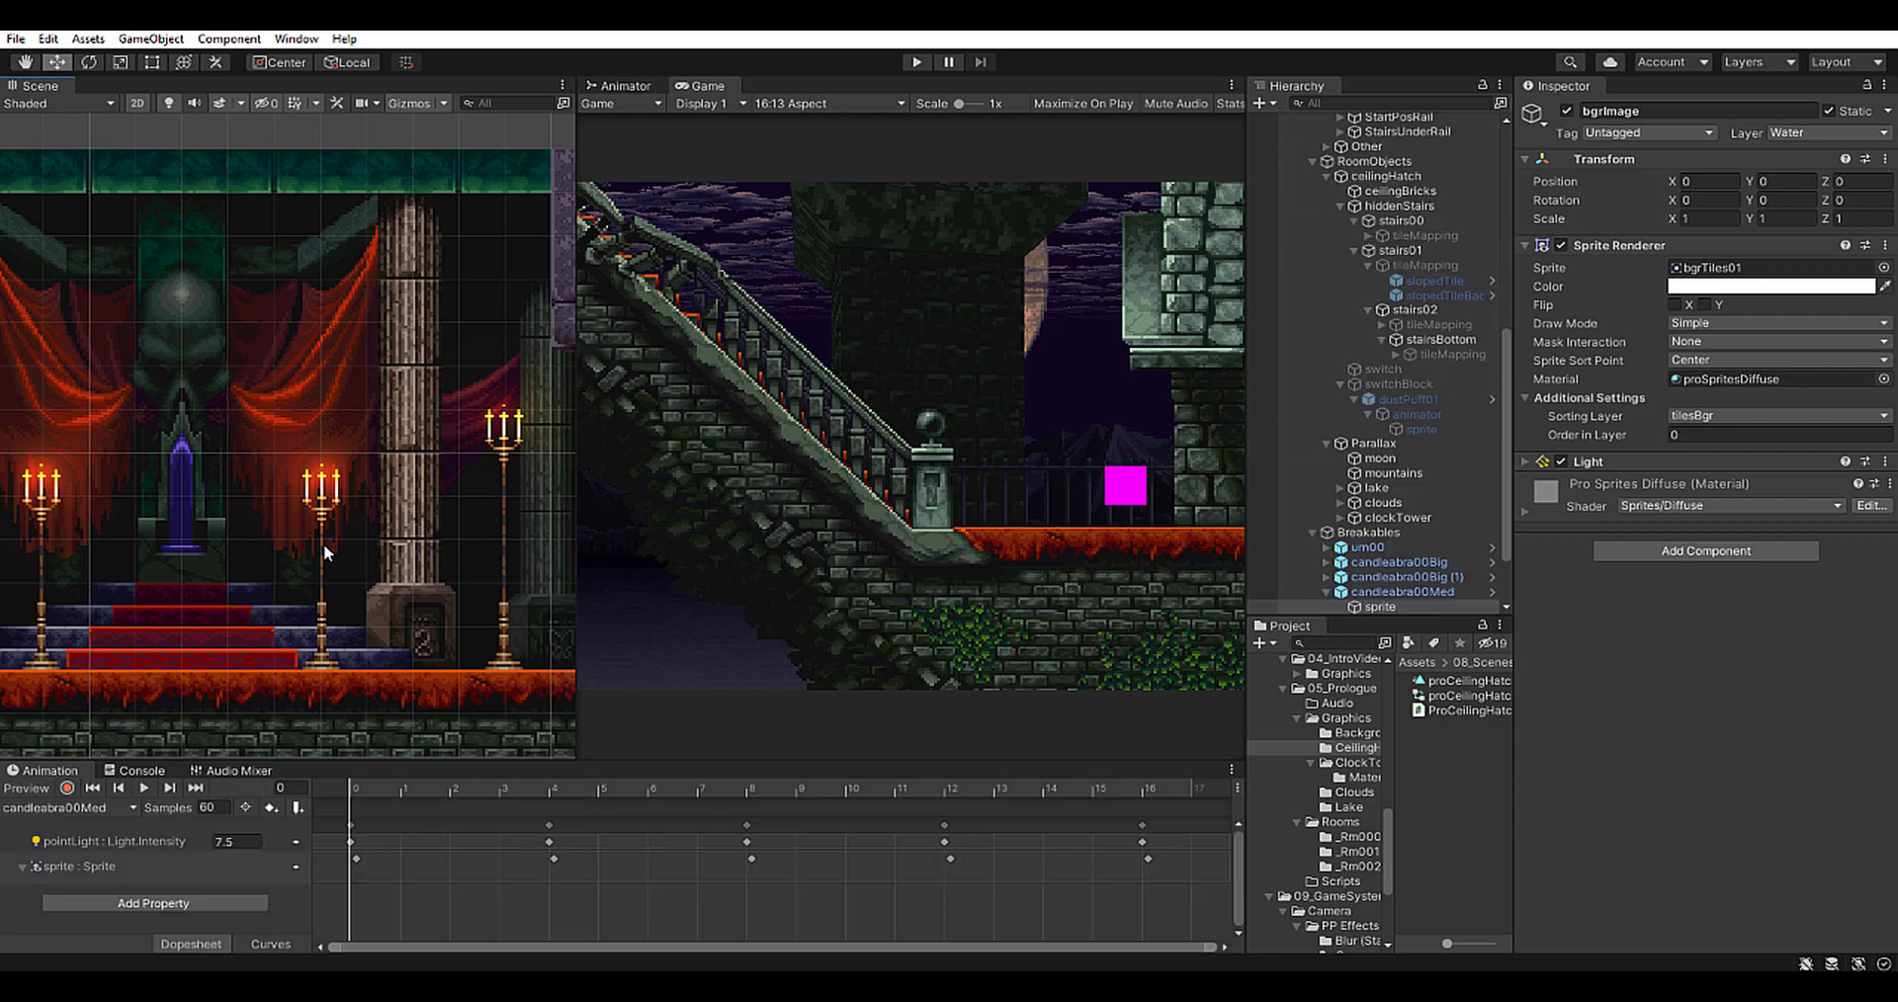
left_click_drag(322, 505, 323, 436)
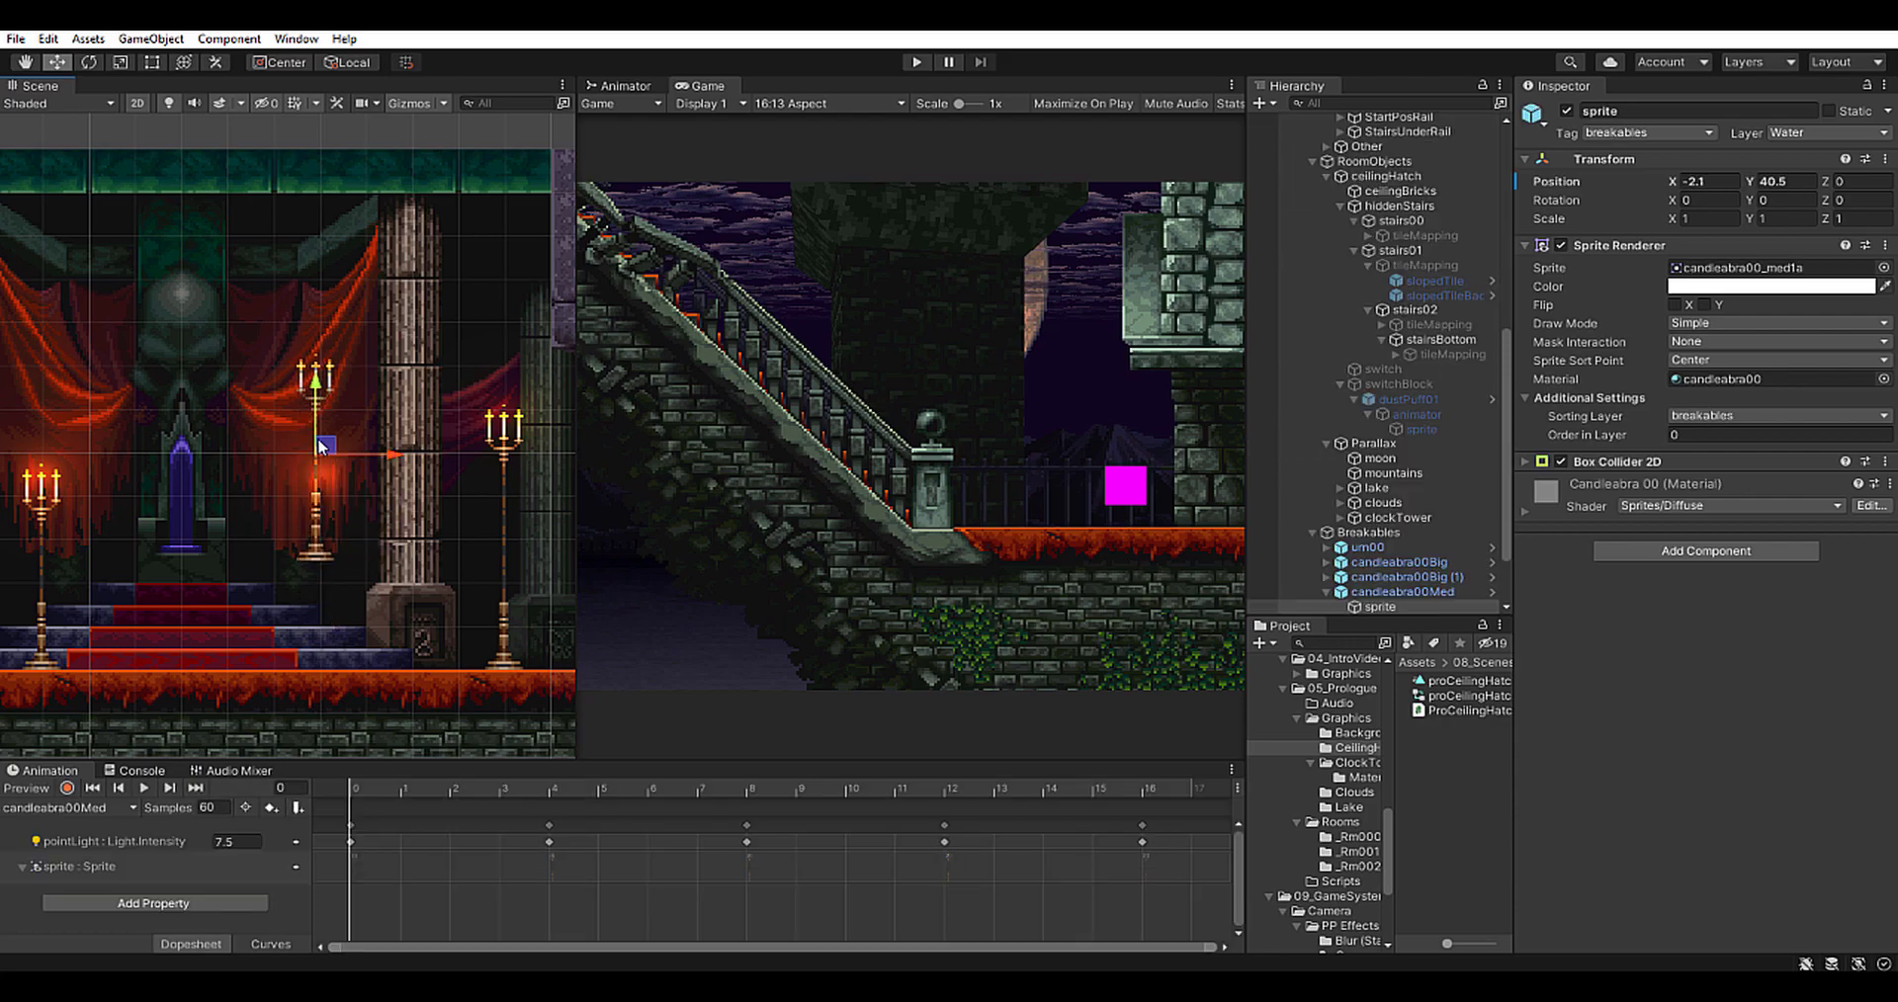
key("ctrl+z")
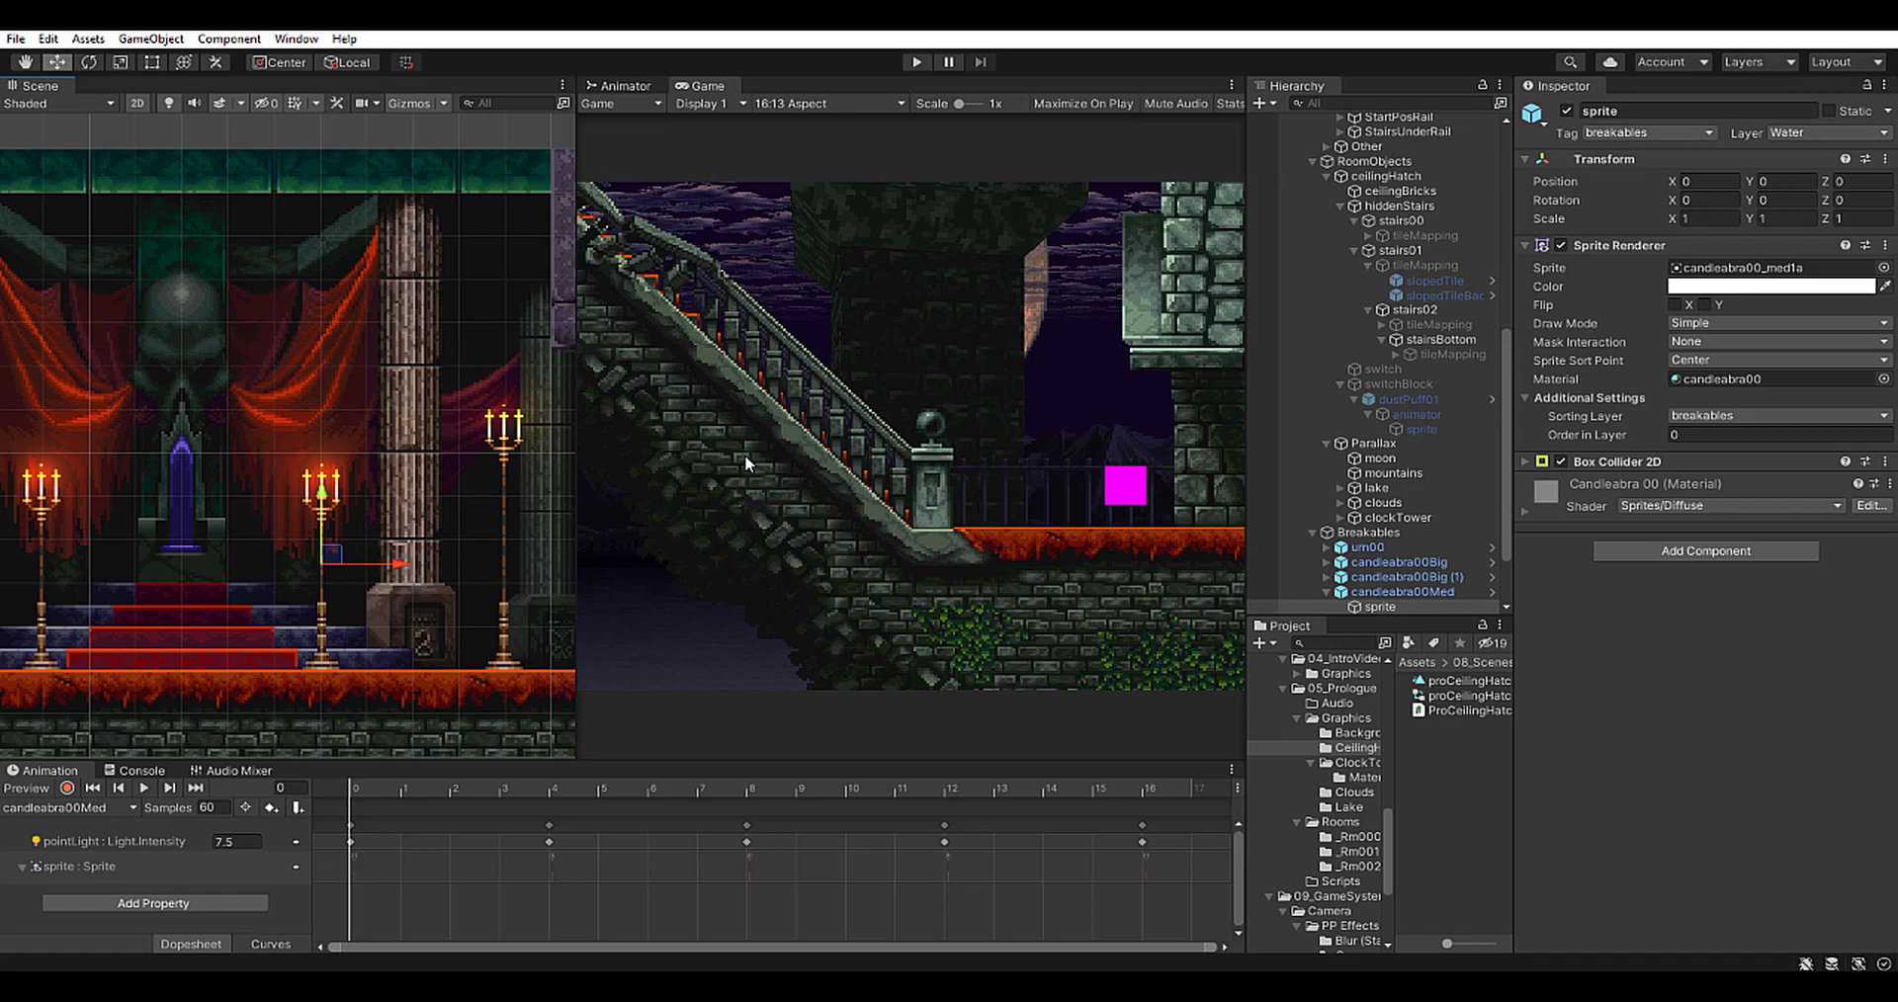
Run the game, frame the stairs01 object in the scene view to inspect it, and stop the game
left_click(916, 61)
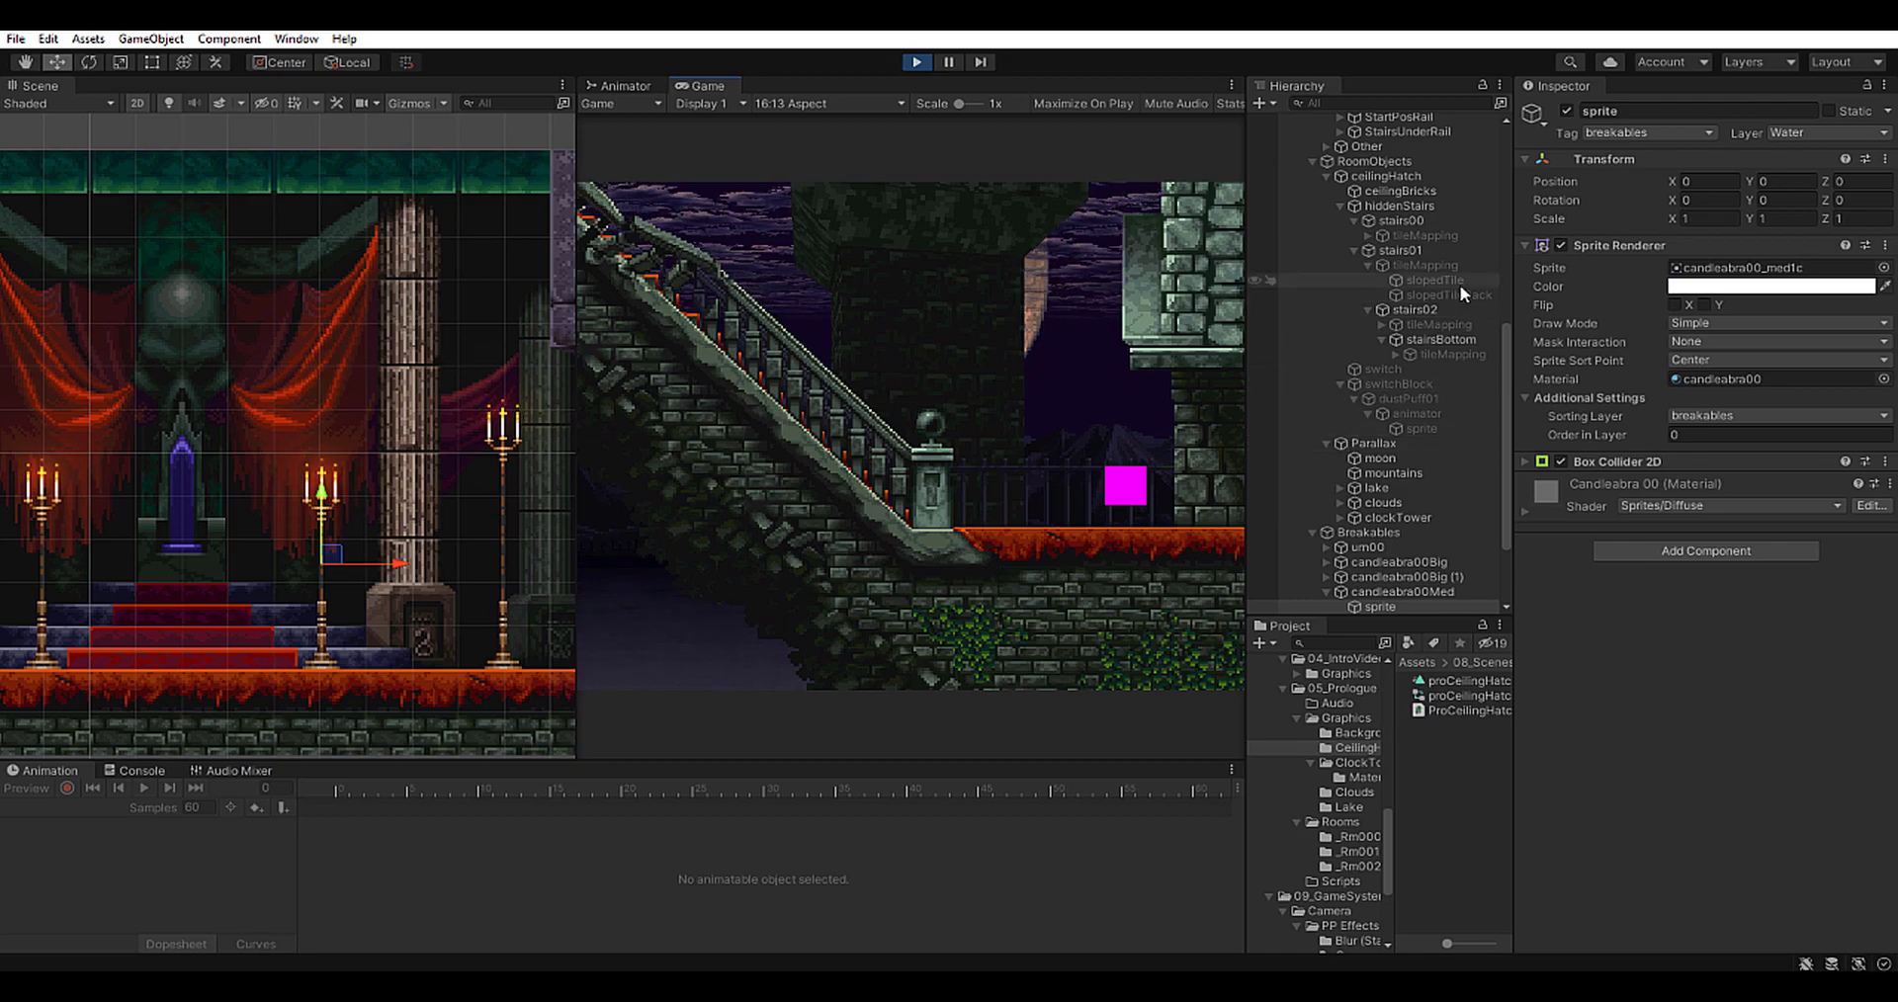
left_click(1410, 250)
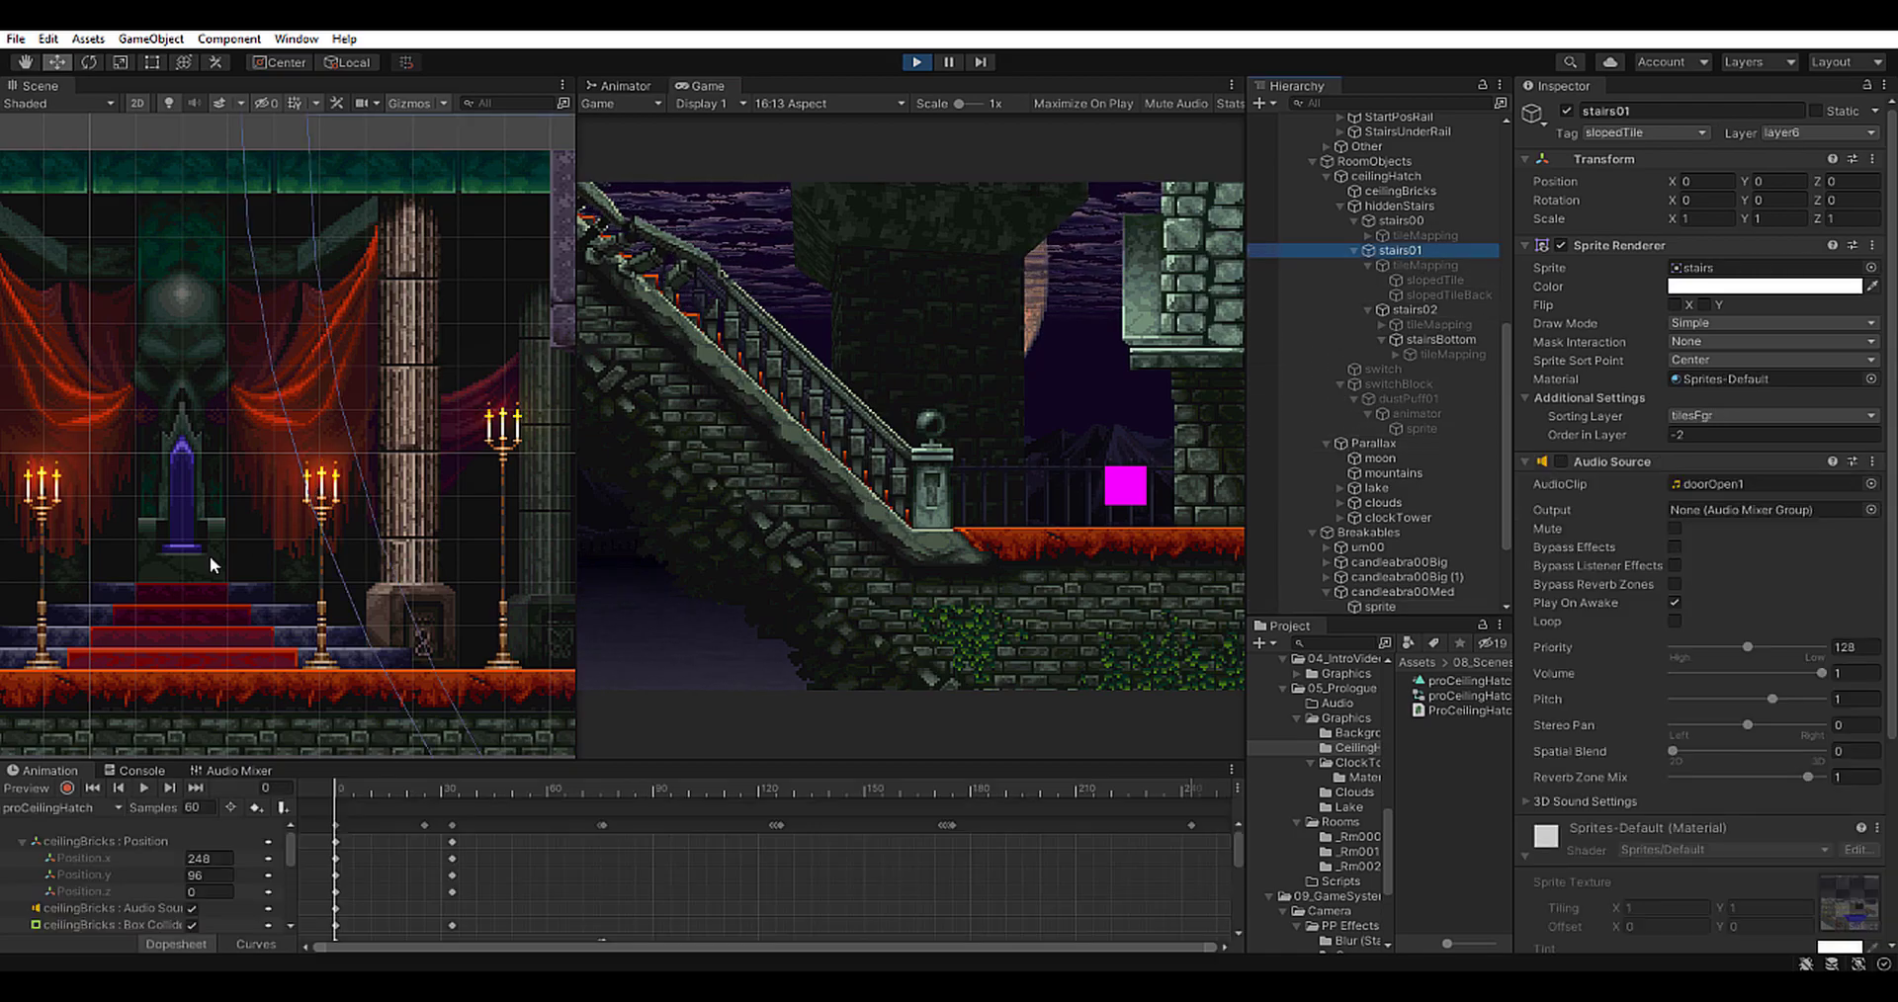
key("f")
scroll(329, 442, "down", 3)
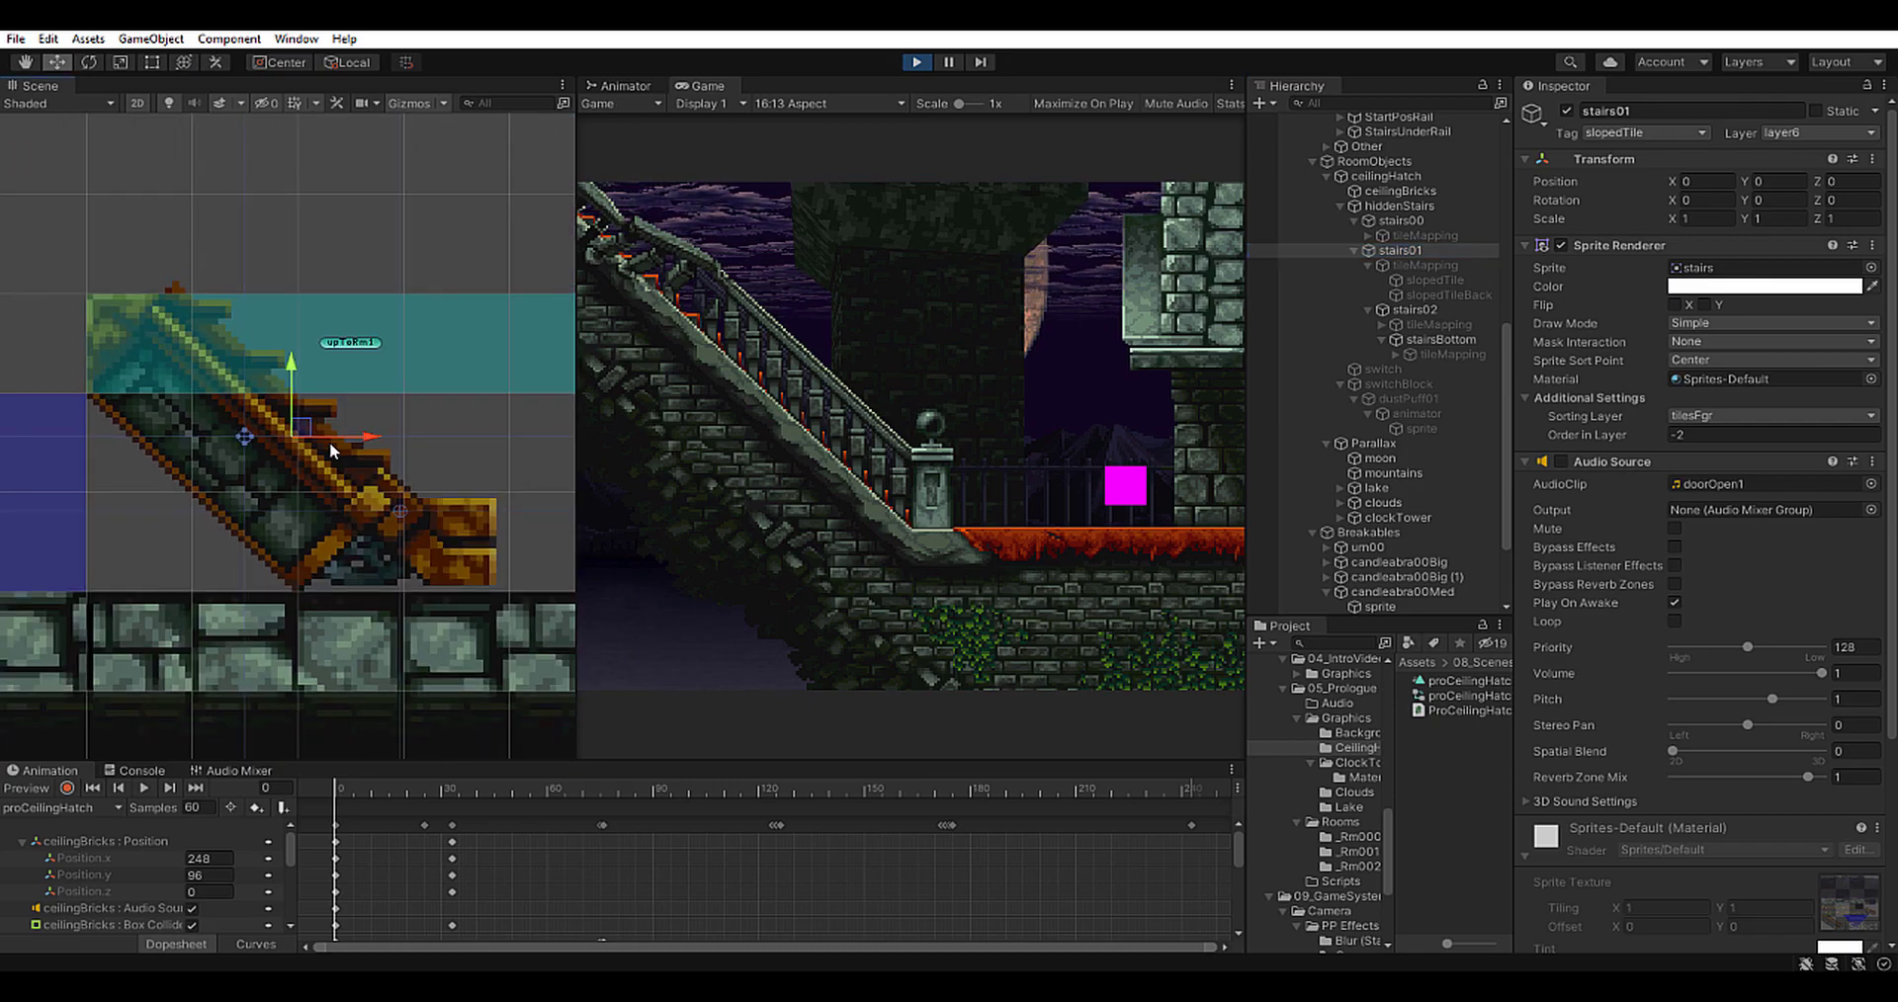
scroll(329, 442, "down", 2)
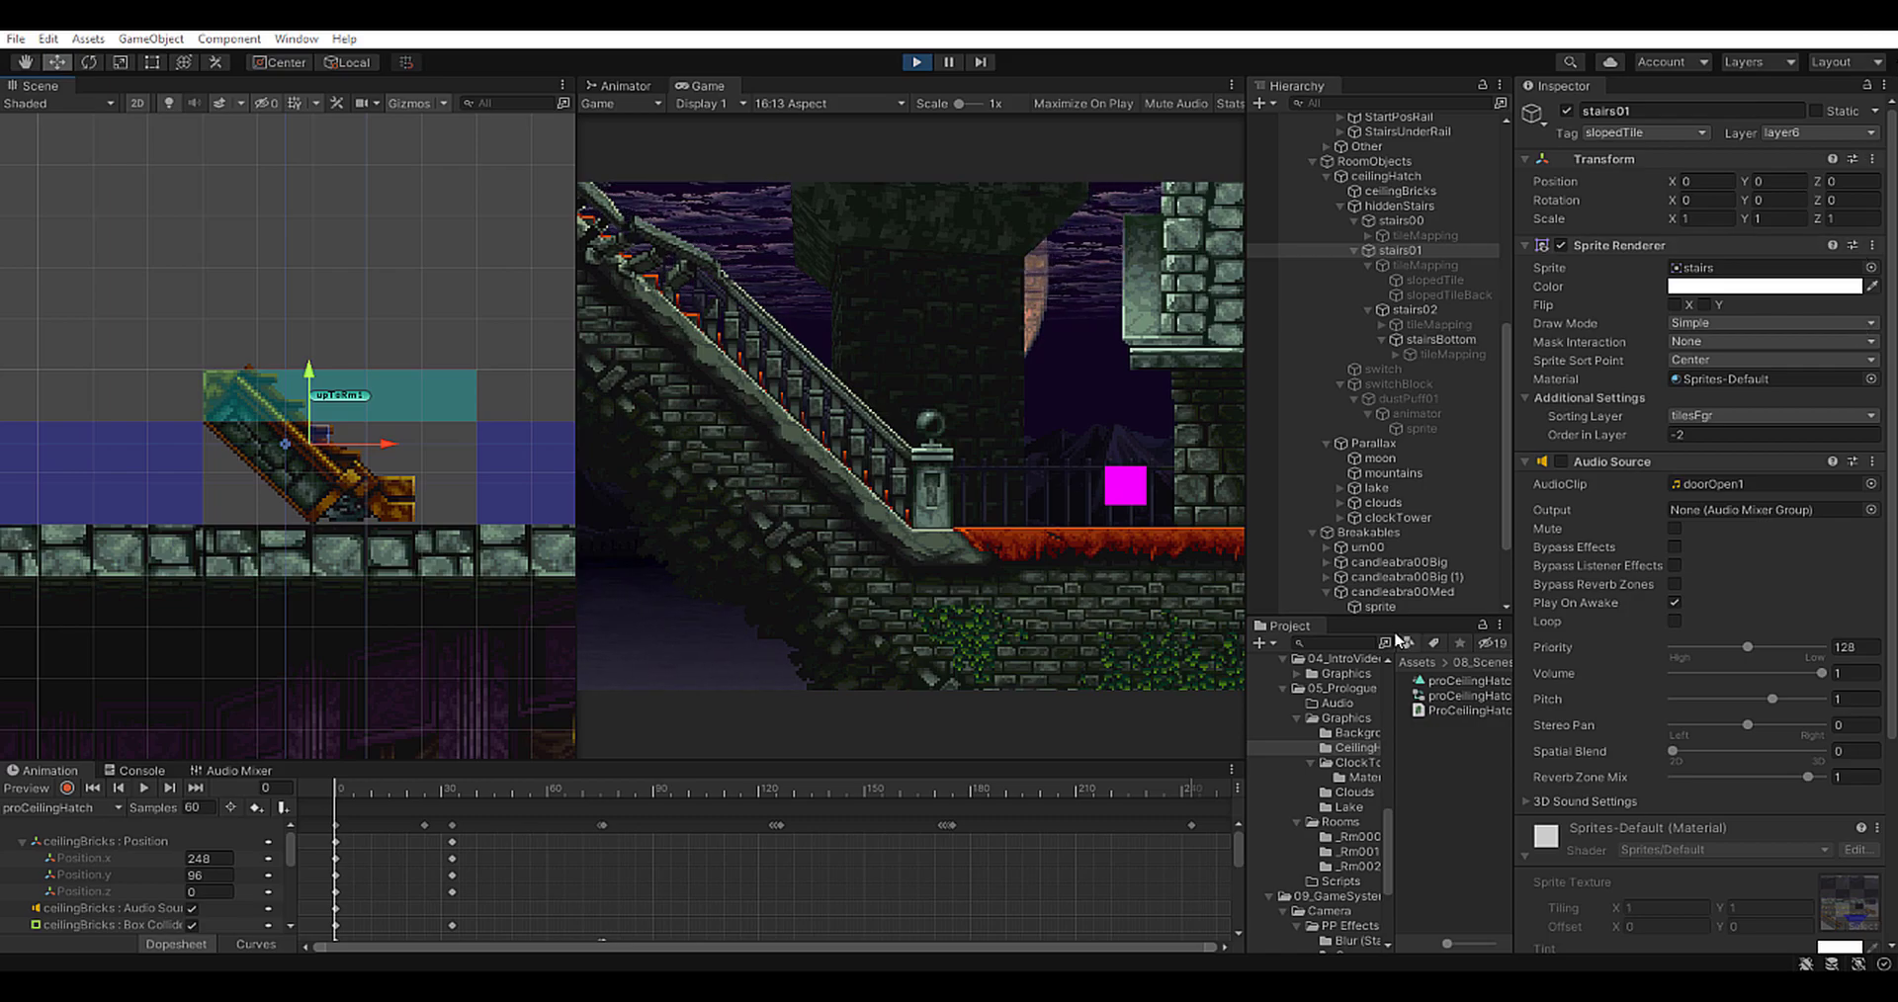
left_click(1509, 520)
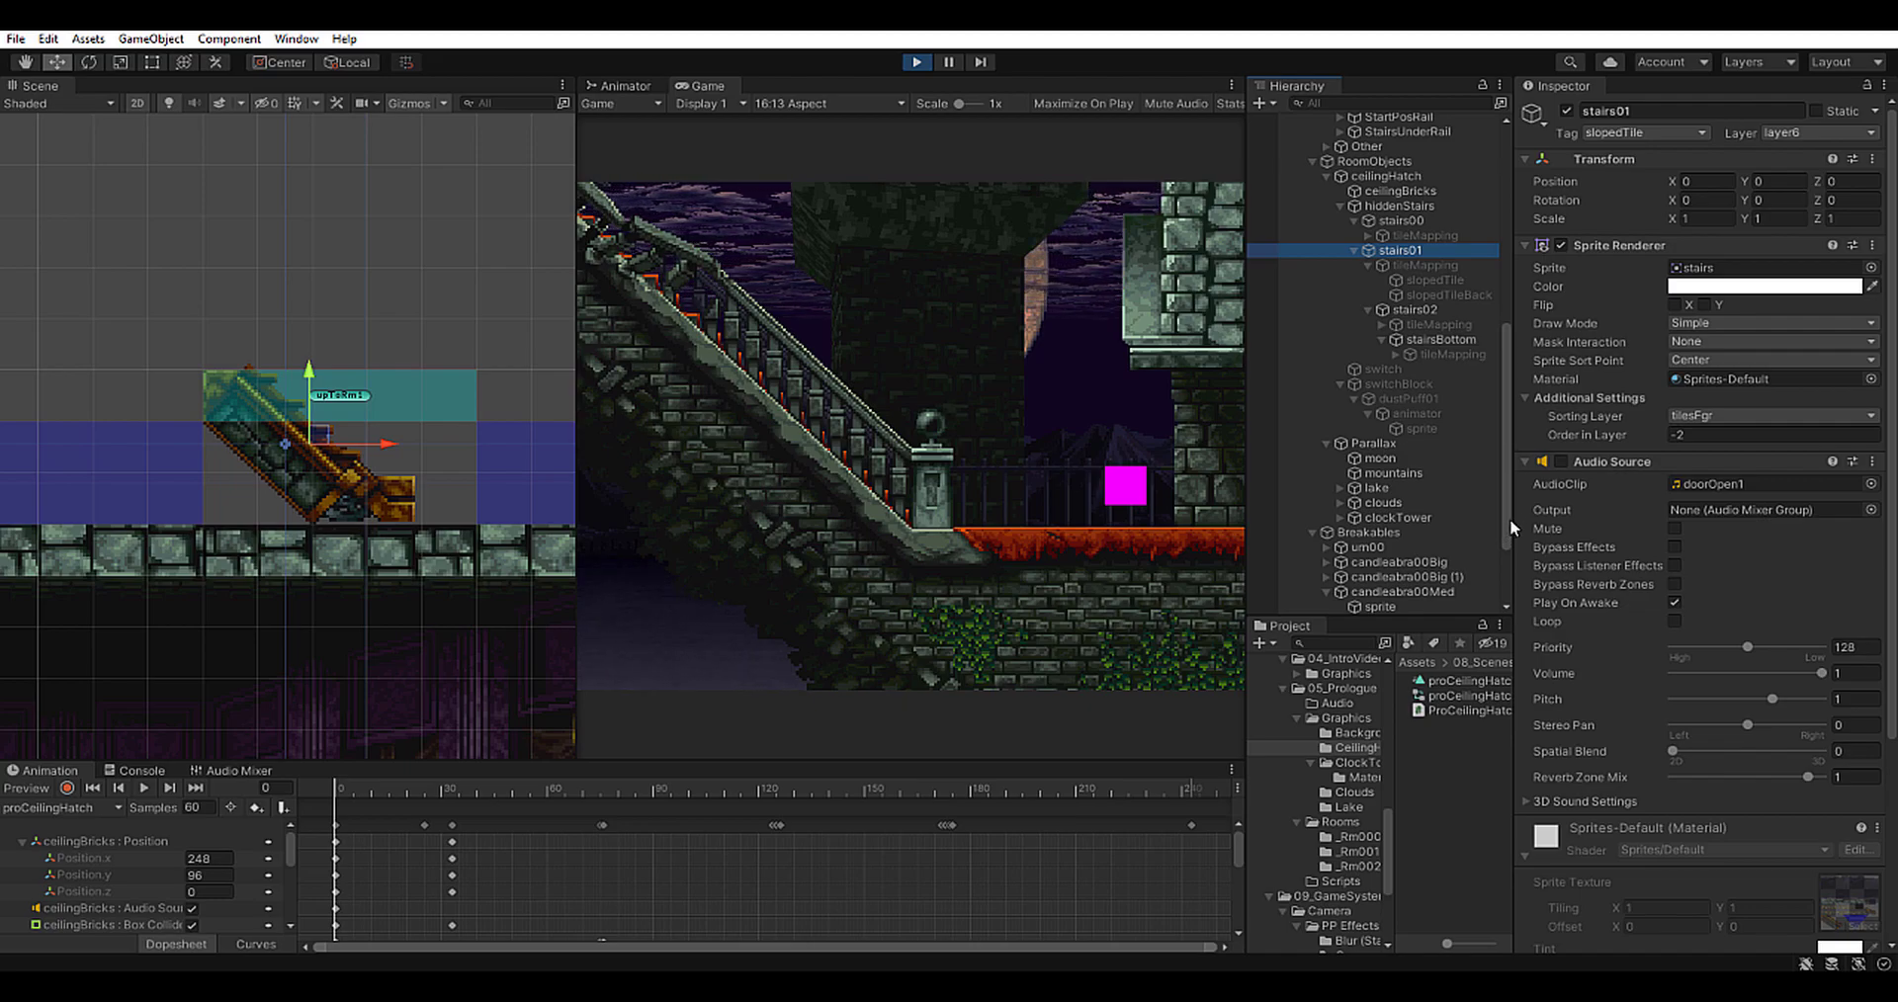
left_click_drag(1511, 521, 1546, 219)
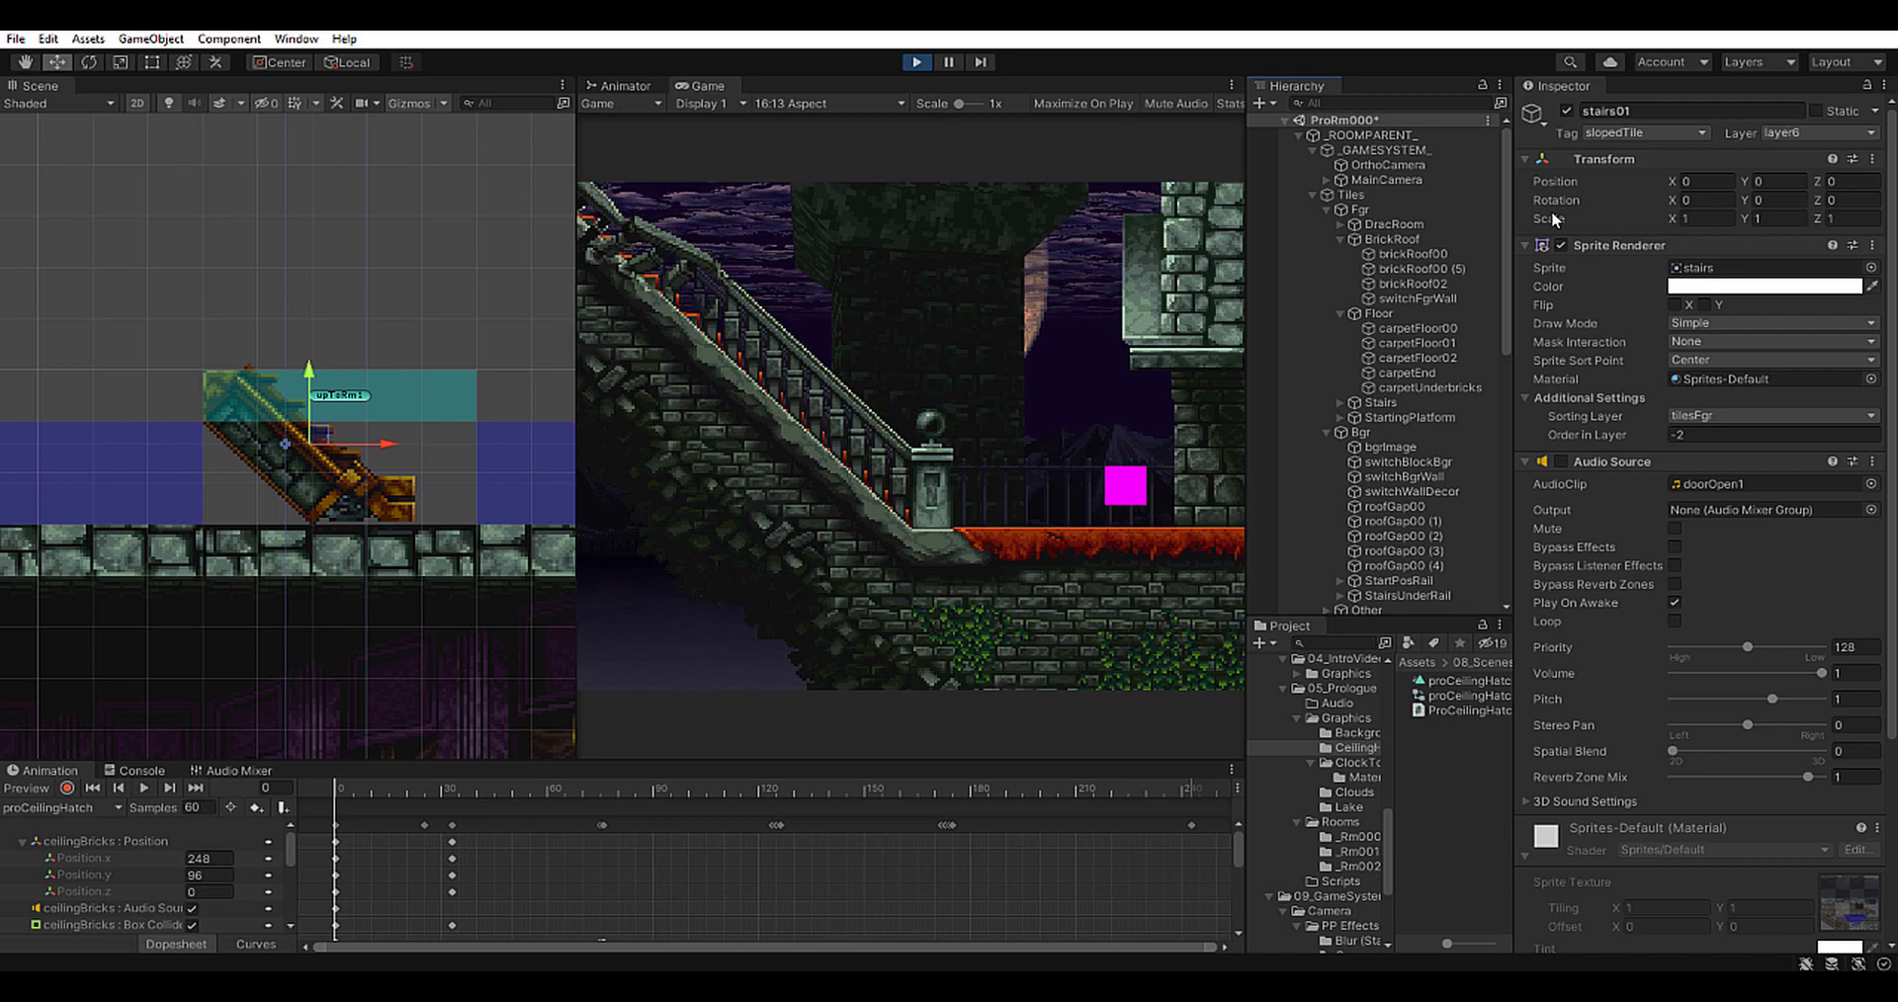
left_click(917, 62)
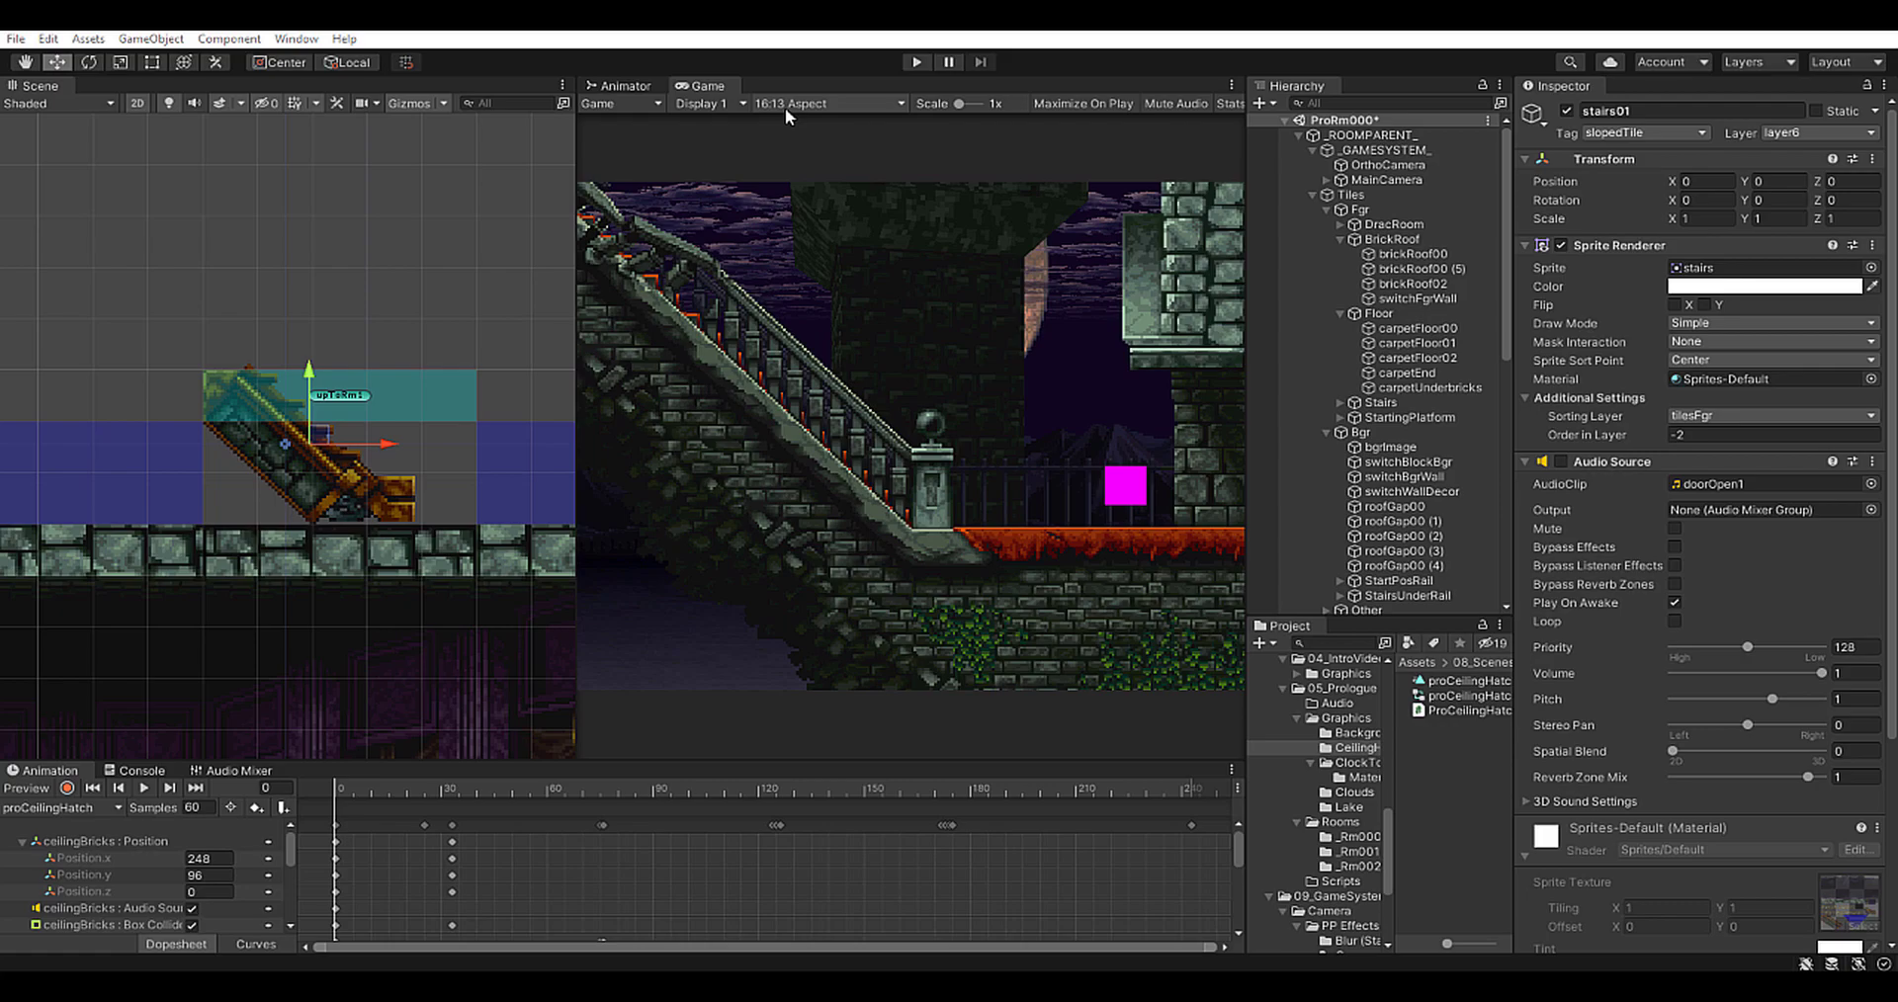
Review the game view's aspect ratio options and the camera settings of OrthoCamera and MainCamera
left_click(785, 104)
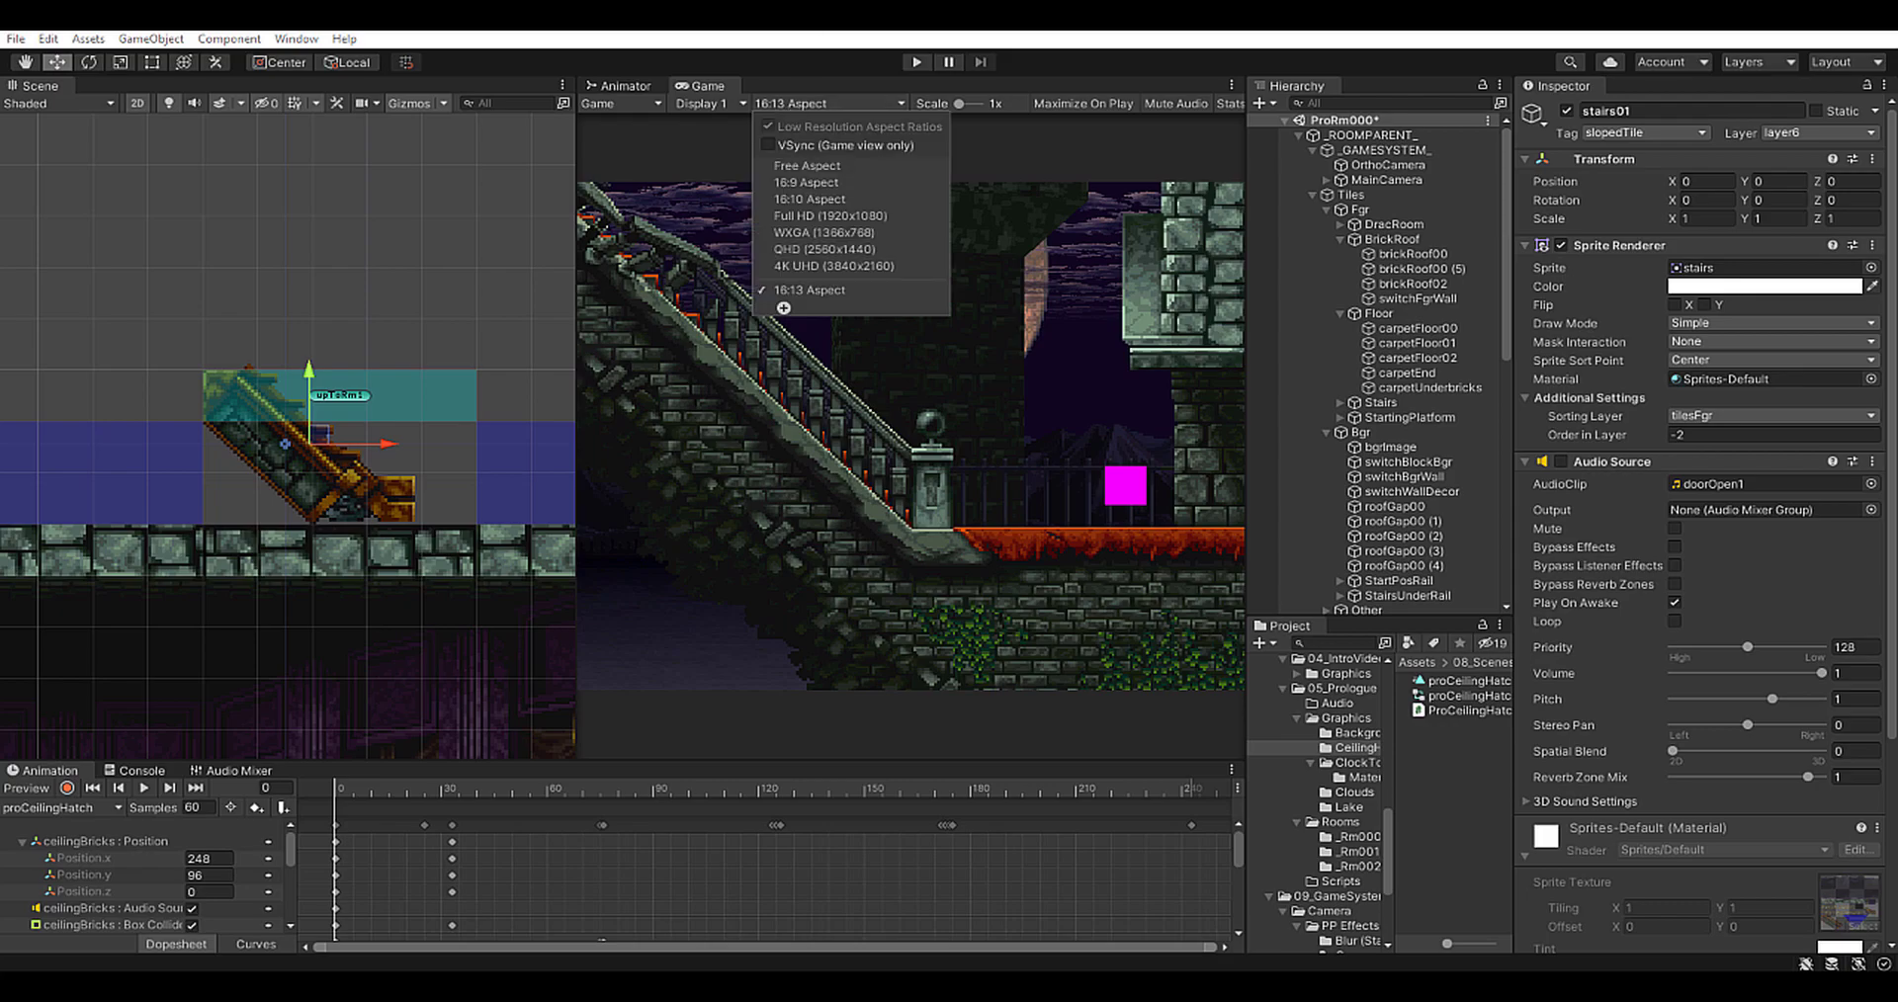
left_click(828, 66)
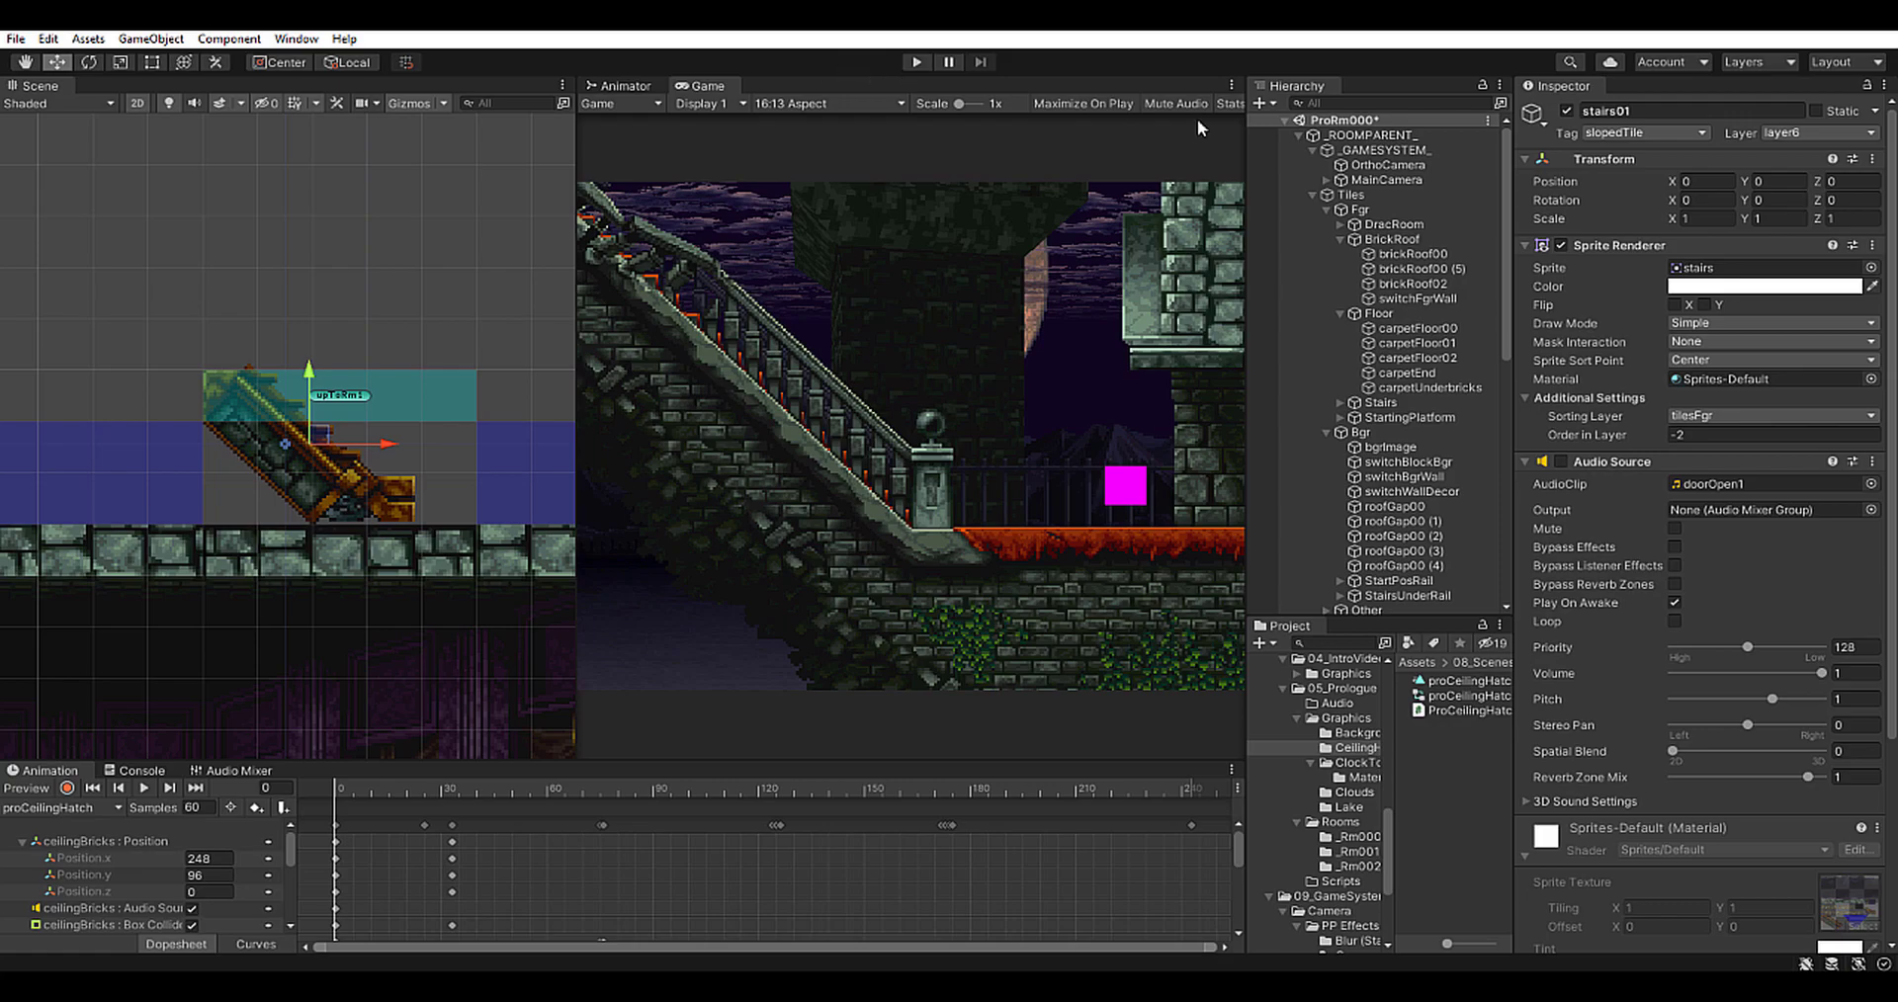
left_click(1419, 164)
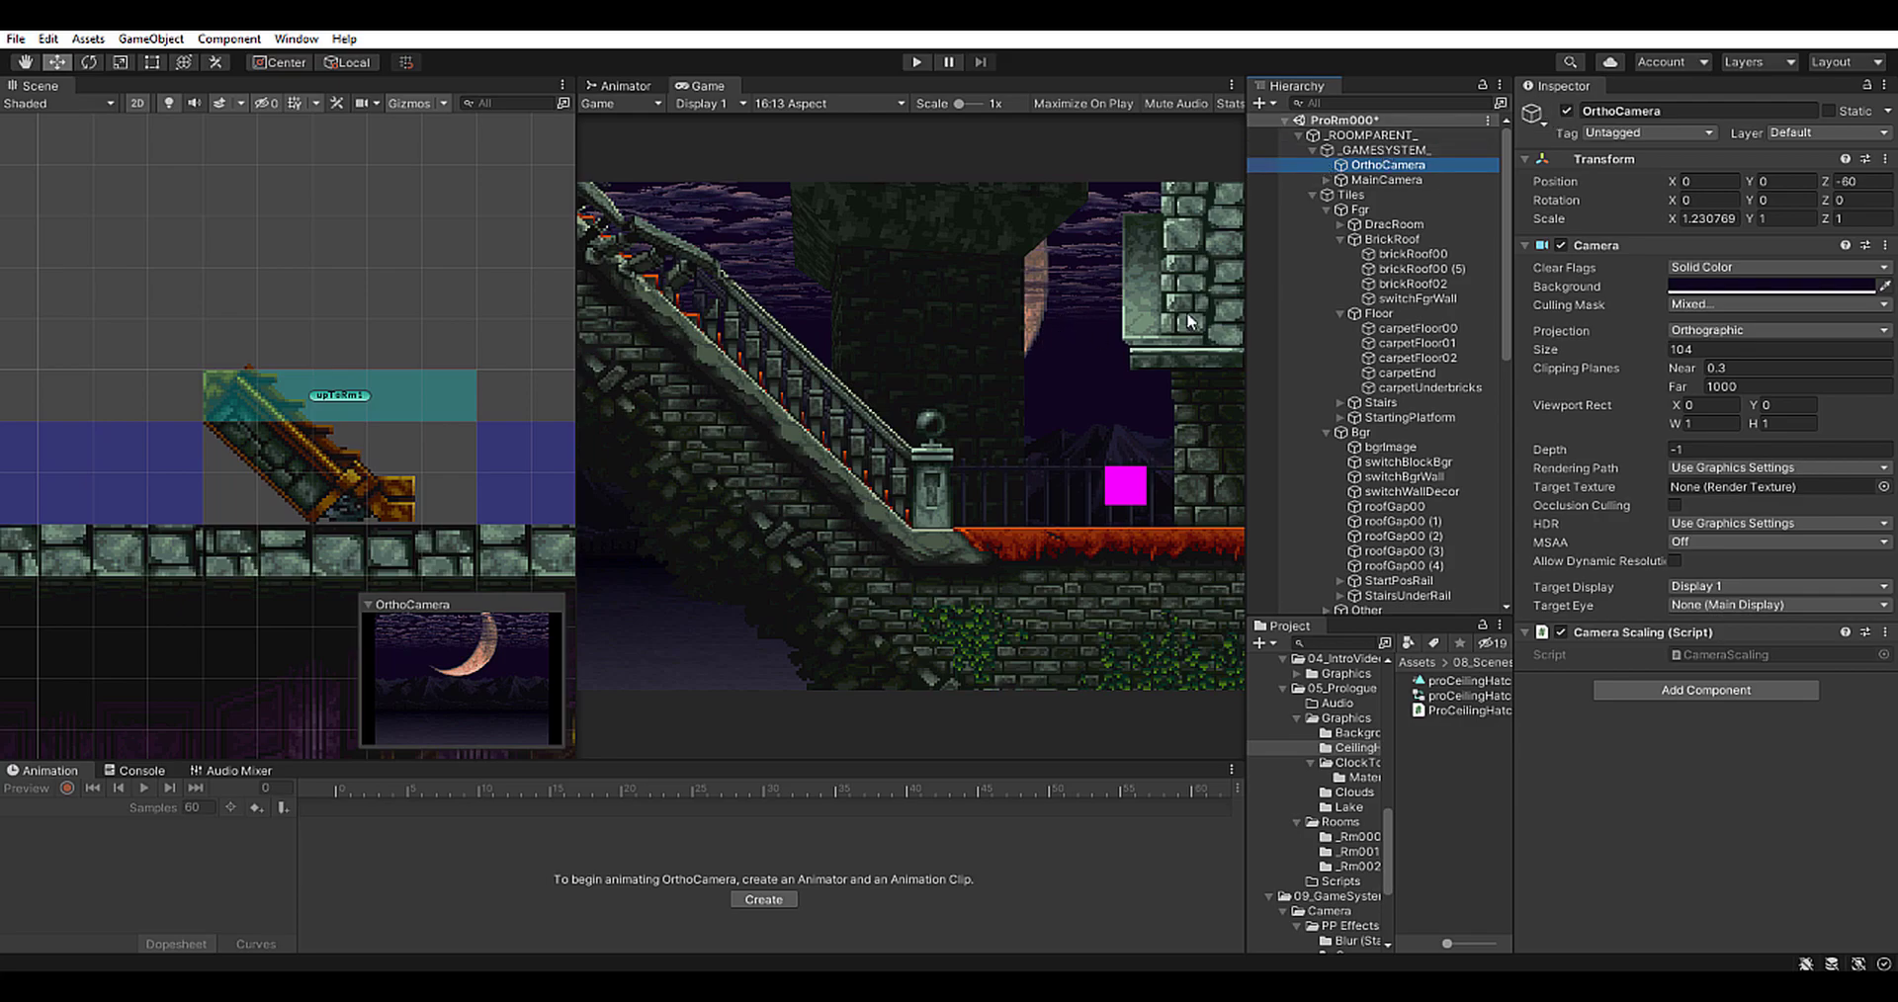
left_click(1374, 178, "ctrl")
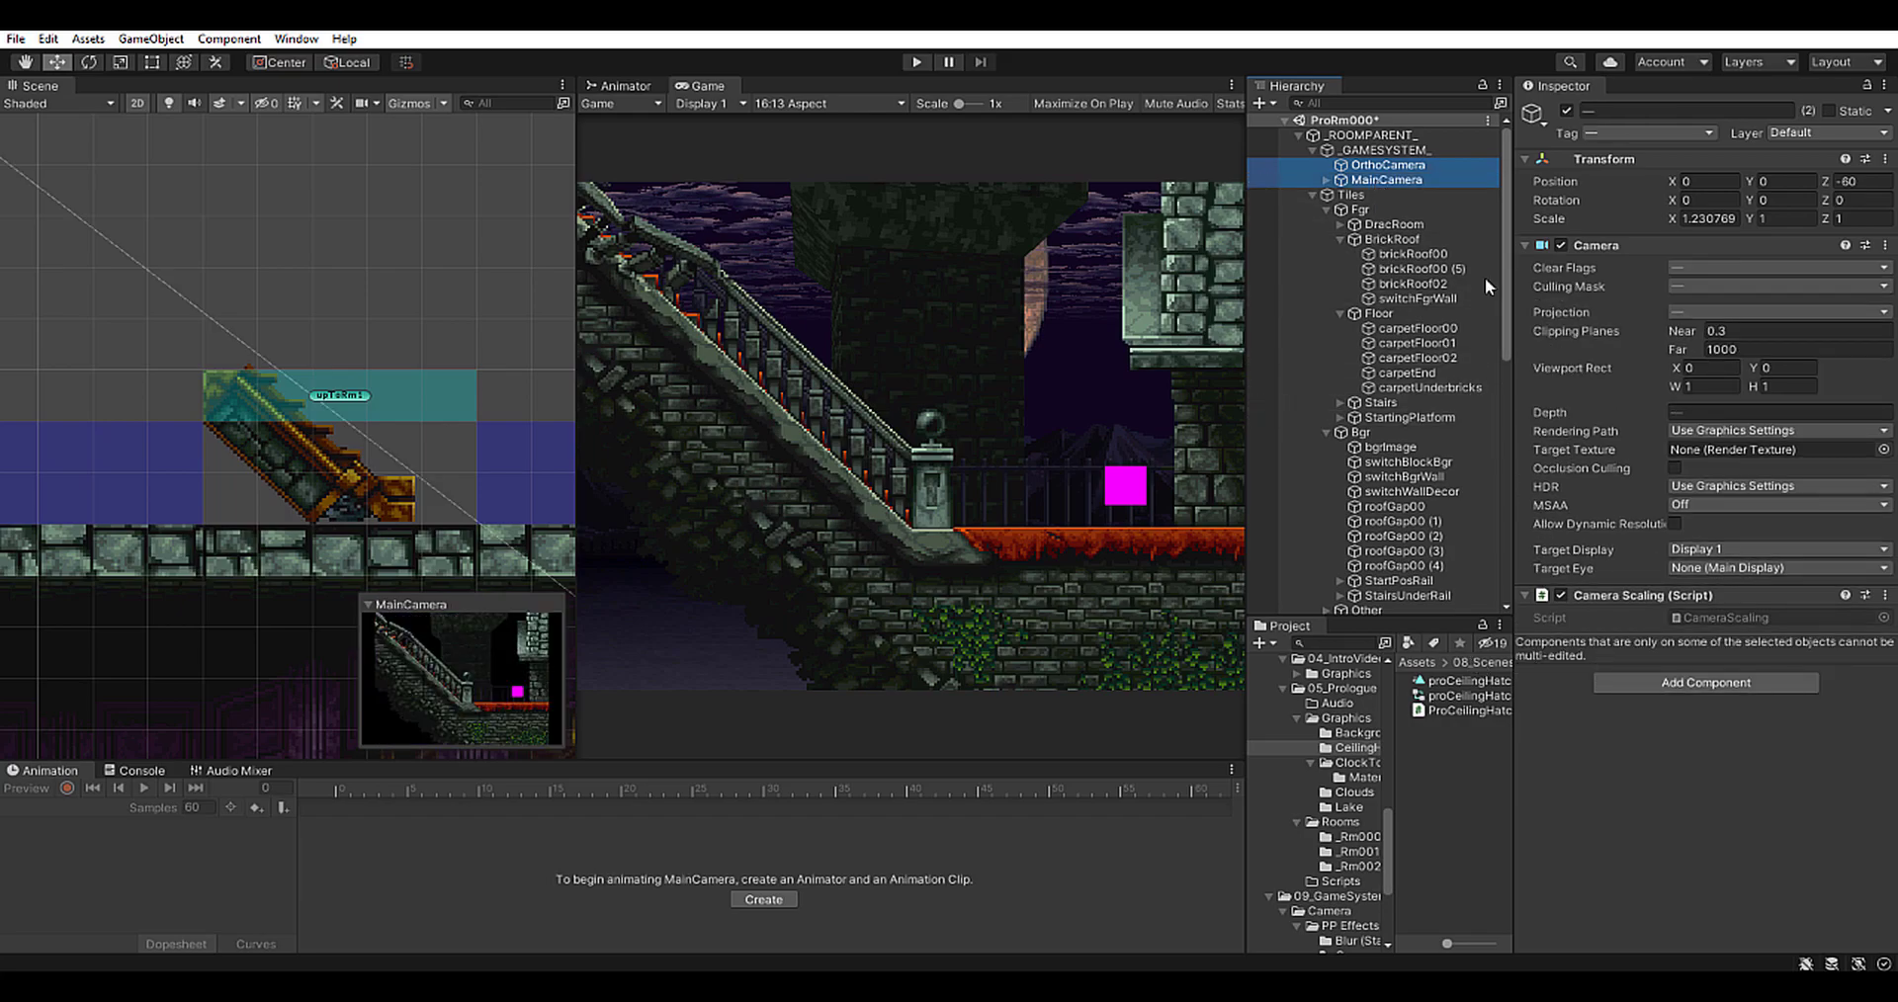
left_click(1411, 178, "ctrl")
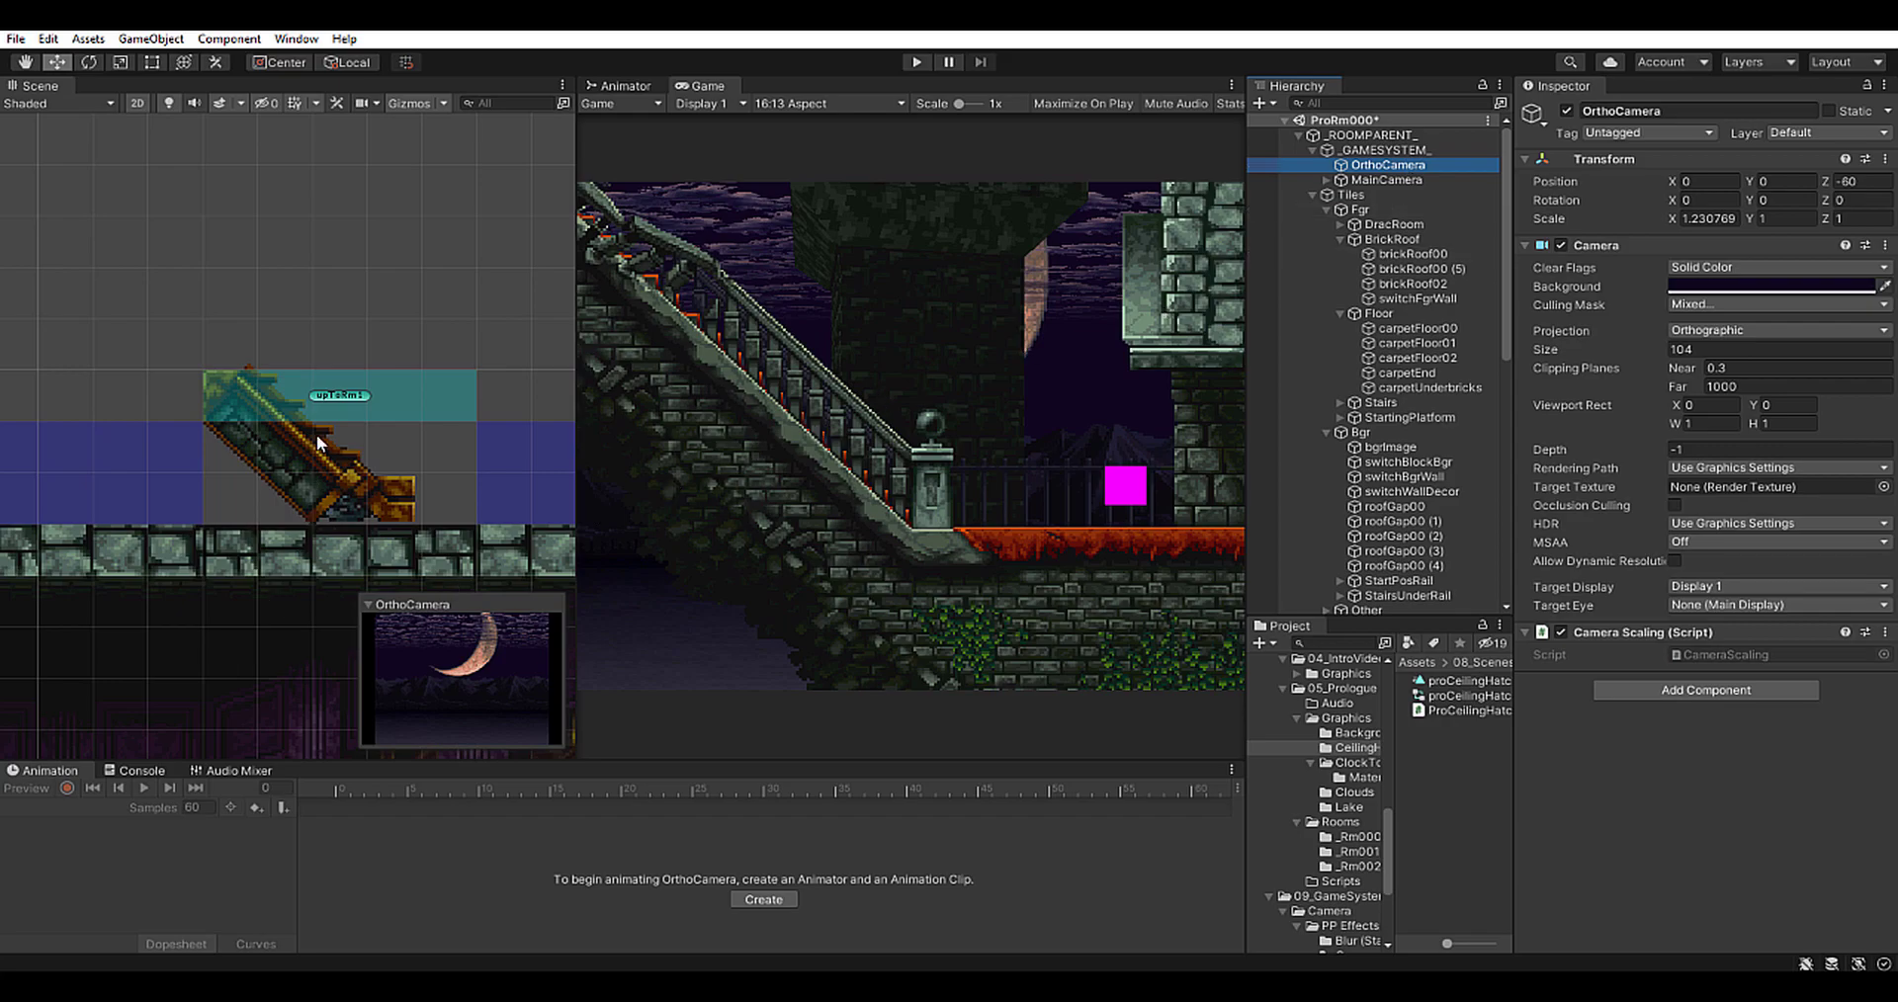
Run the game, select the mountains object under Parallax, and disable its Parallax Scrolling script
middle_click_drag(316, 441, 380, 63)
scroll(176, 540, "down", 3)
scroll(176, 541, "down", 6)
middle_click_drag(414, 441, 1384, 255)
middle_click_drag(1376, 215, 1419, 164)
left_click(915, 62)
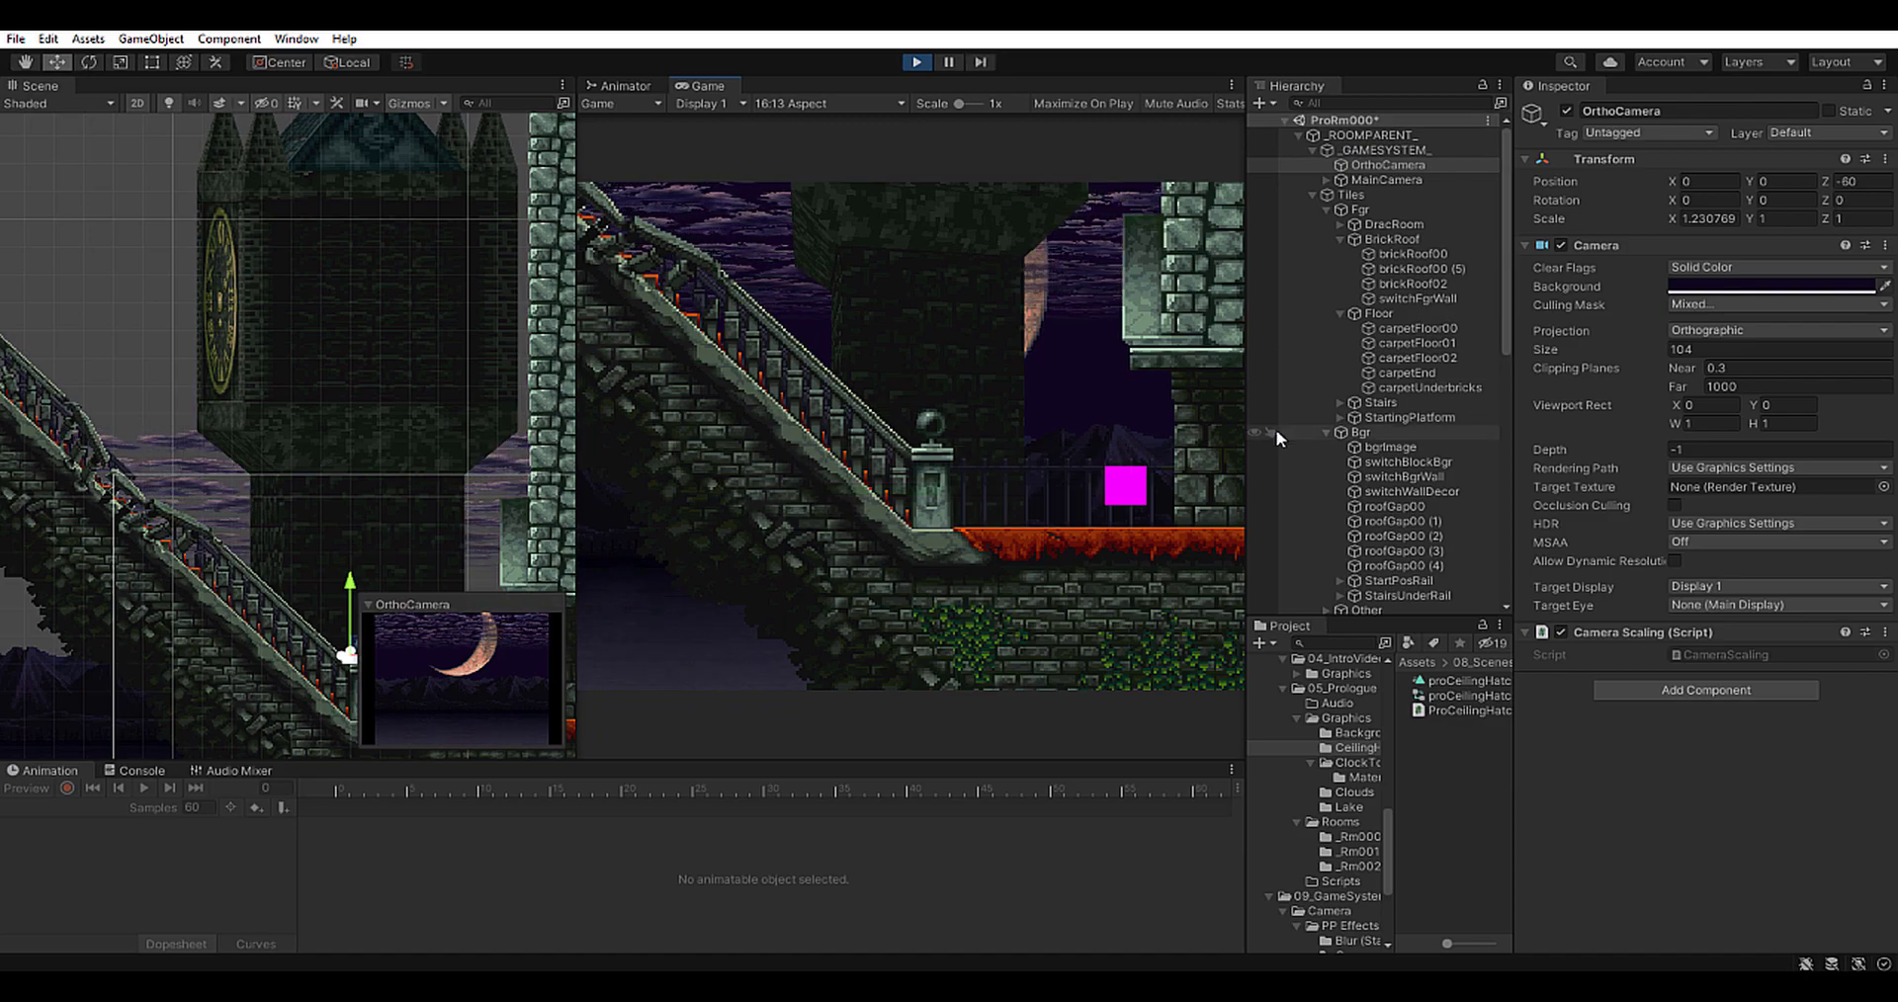
left_click_drag(1507, 314, 1492, 526)
left_click(1427, 456)
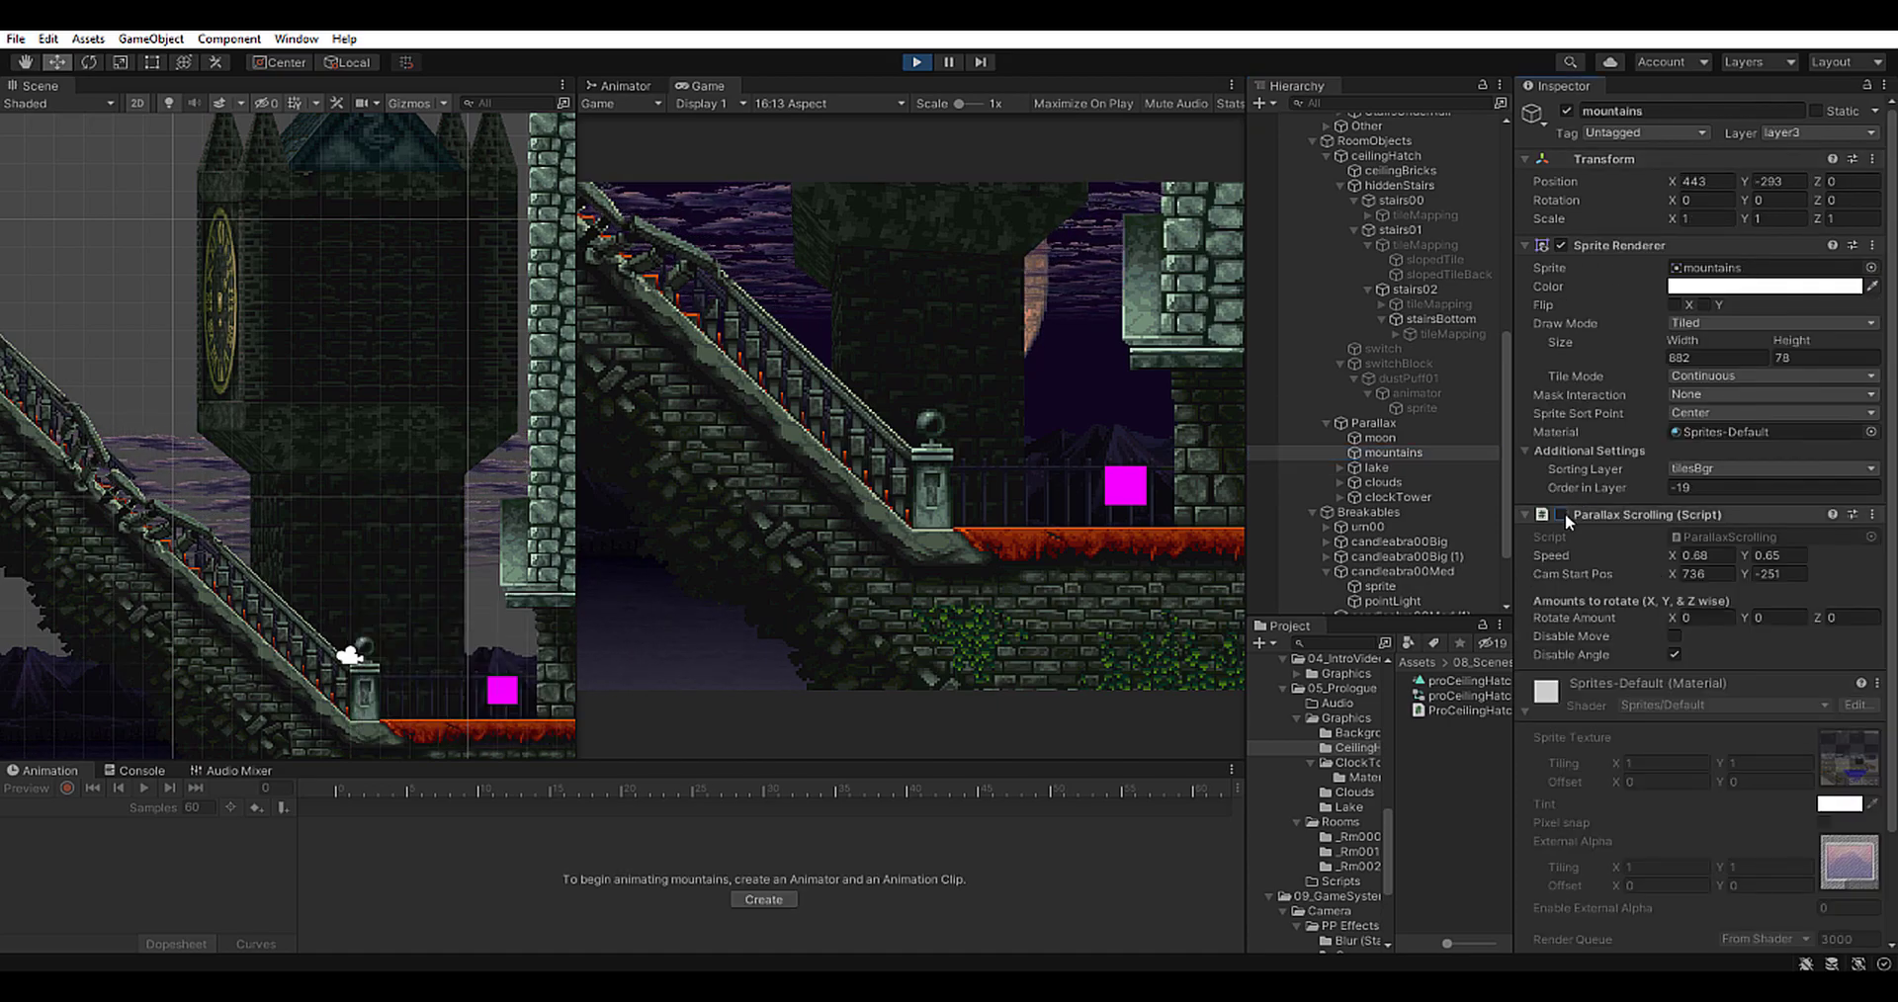
Try shifting the mountains' position to X 449.05 and Y -283.4 and along Z, undoing the changes
left_click_drag(1674, 181, 1645, 184)
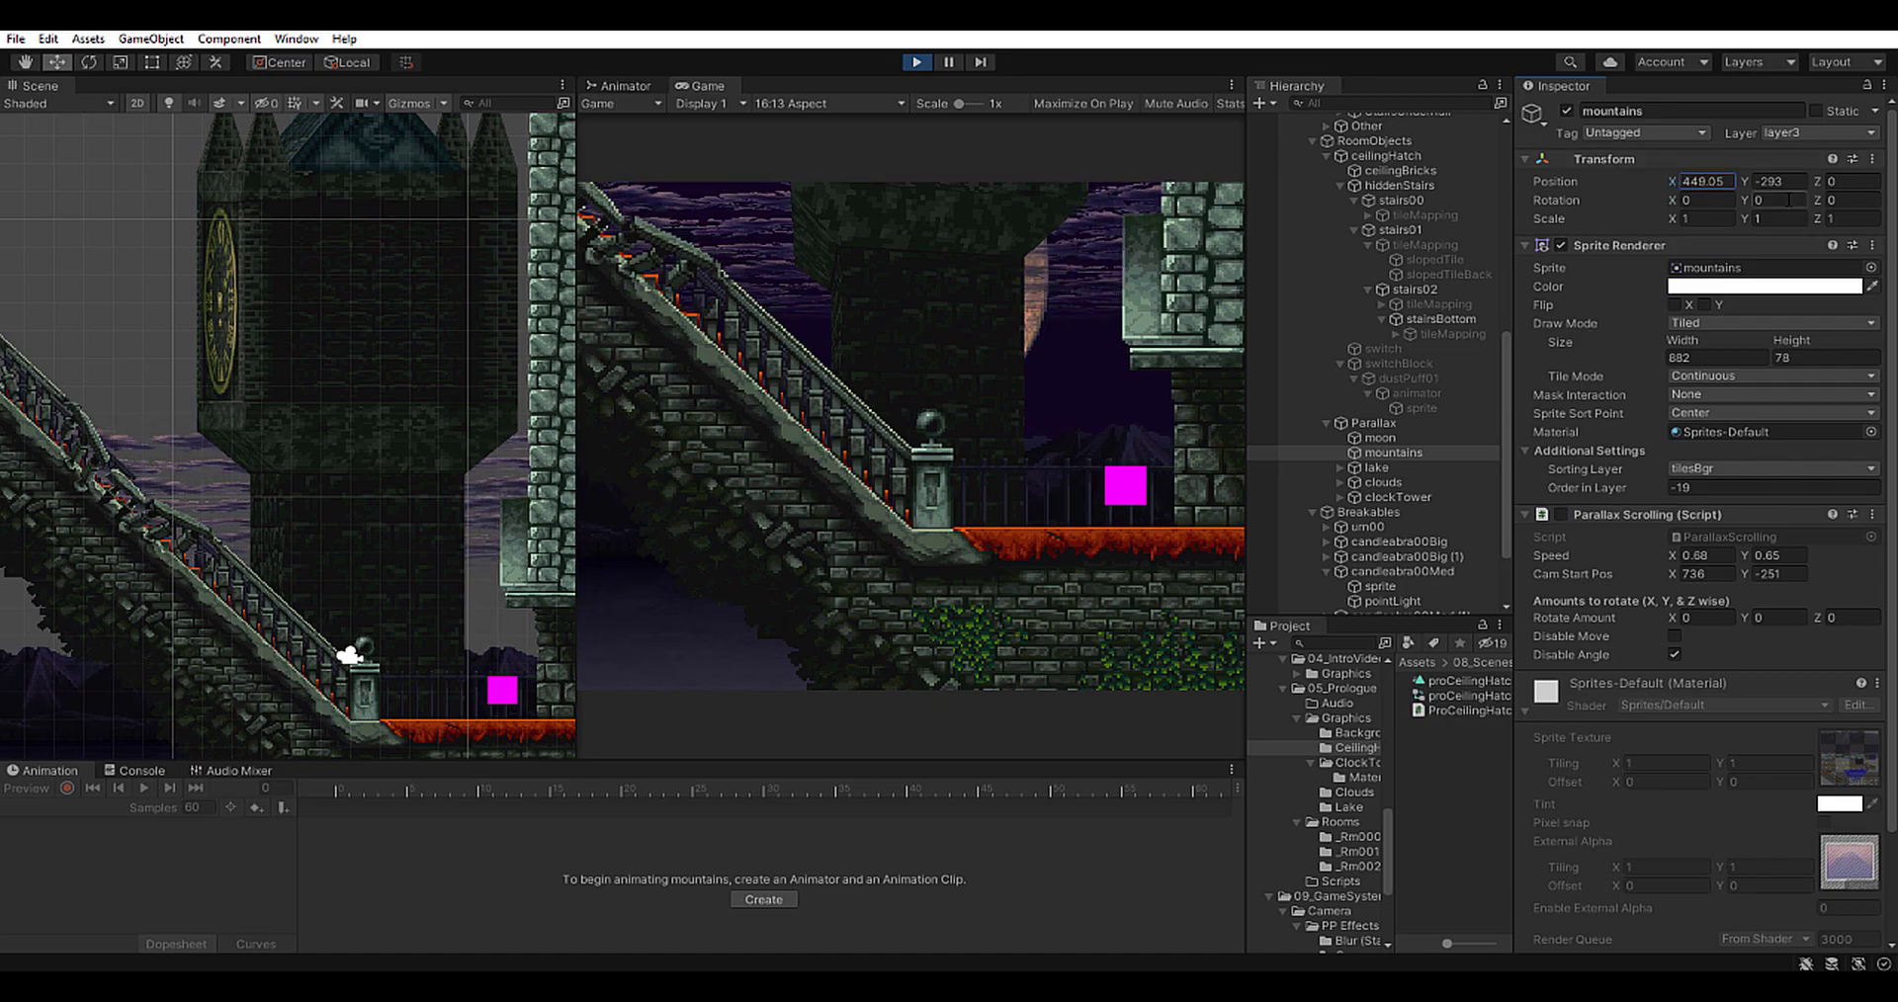
mouse_move(1745, 182)
left_mouse_down()
mouse_move(57, 141)
mouse_move(1752, 151)
left_mouse_up()
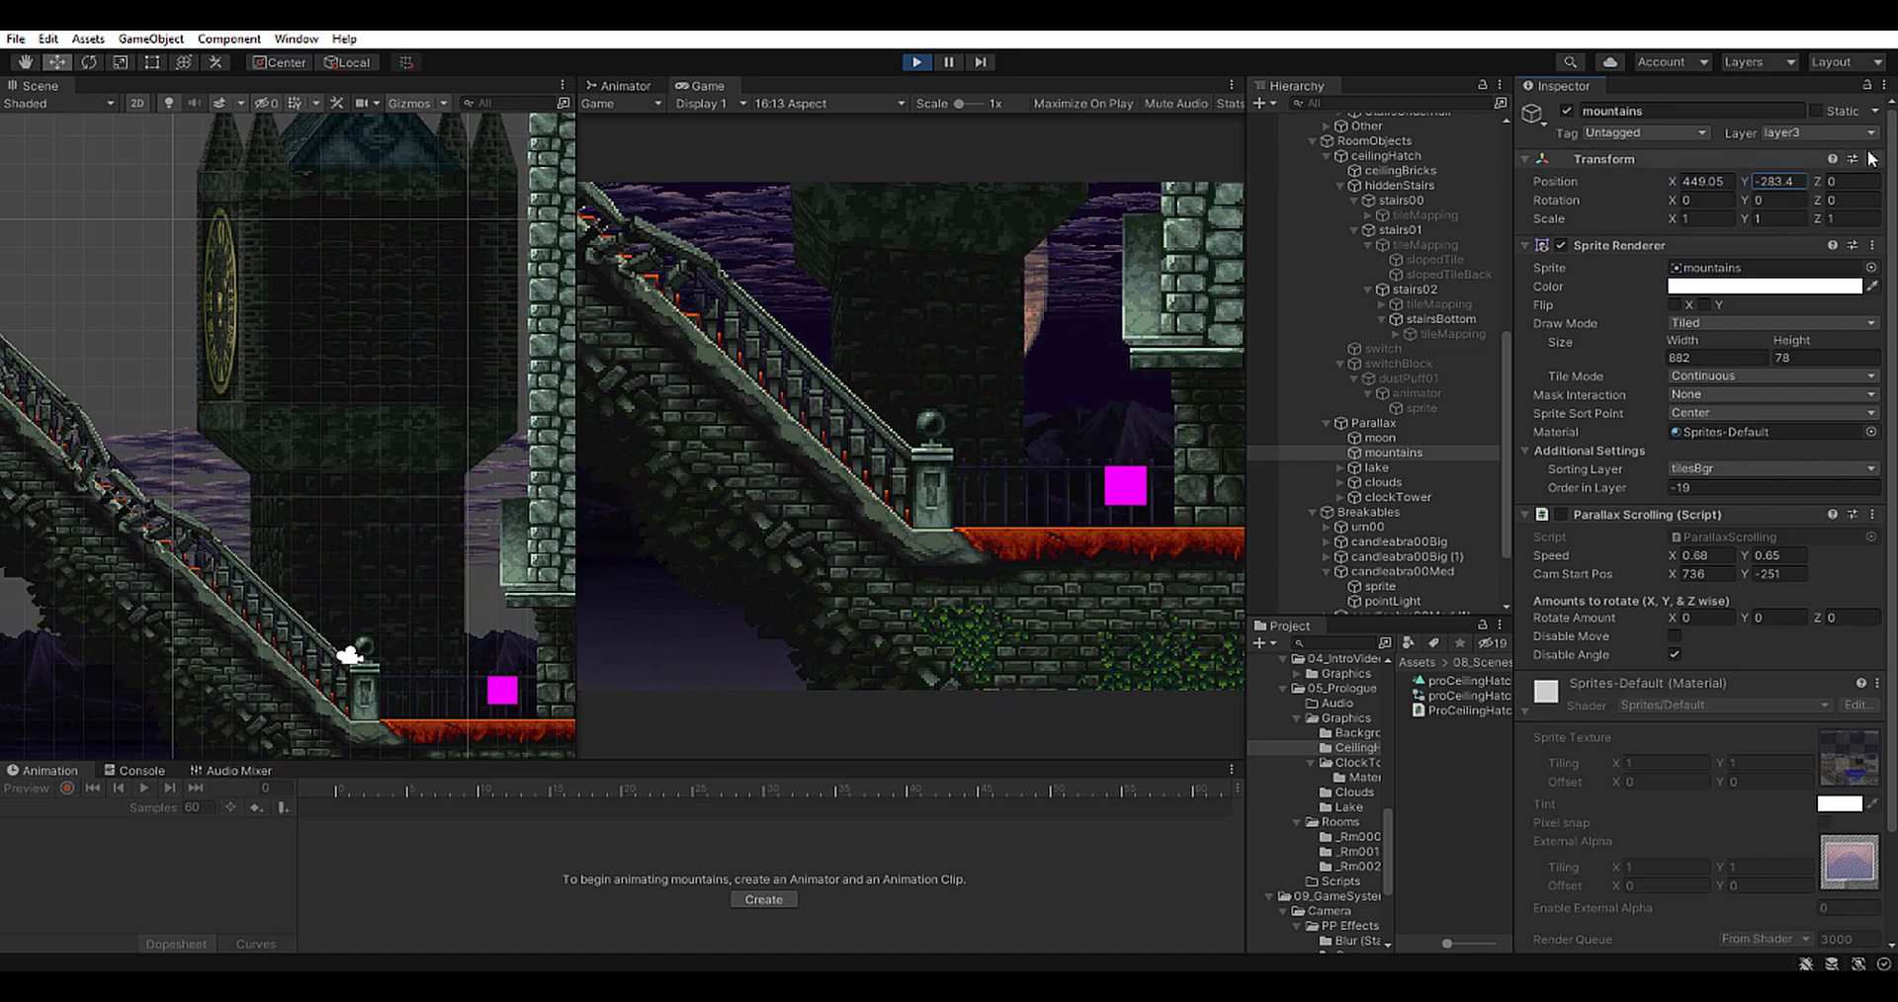
key("ctrl+z")
key("ctrl+z")
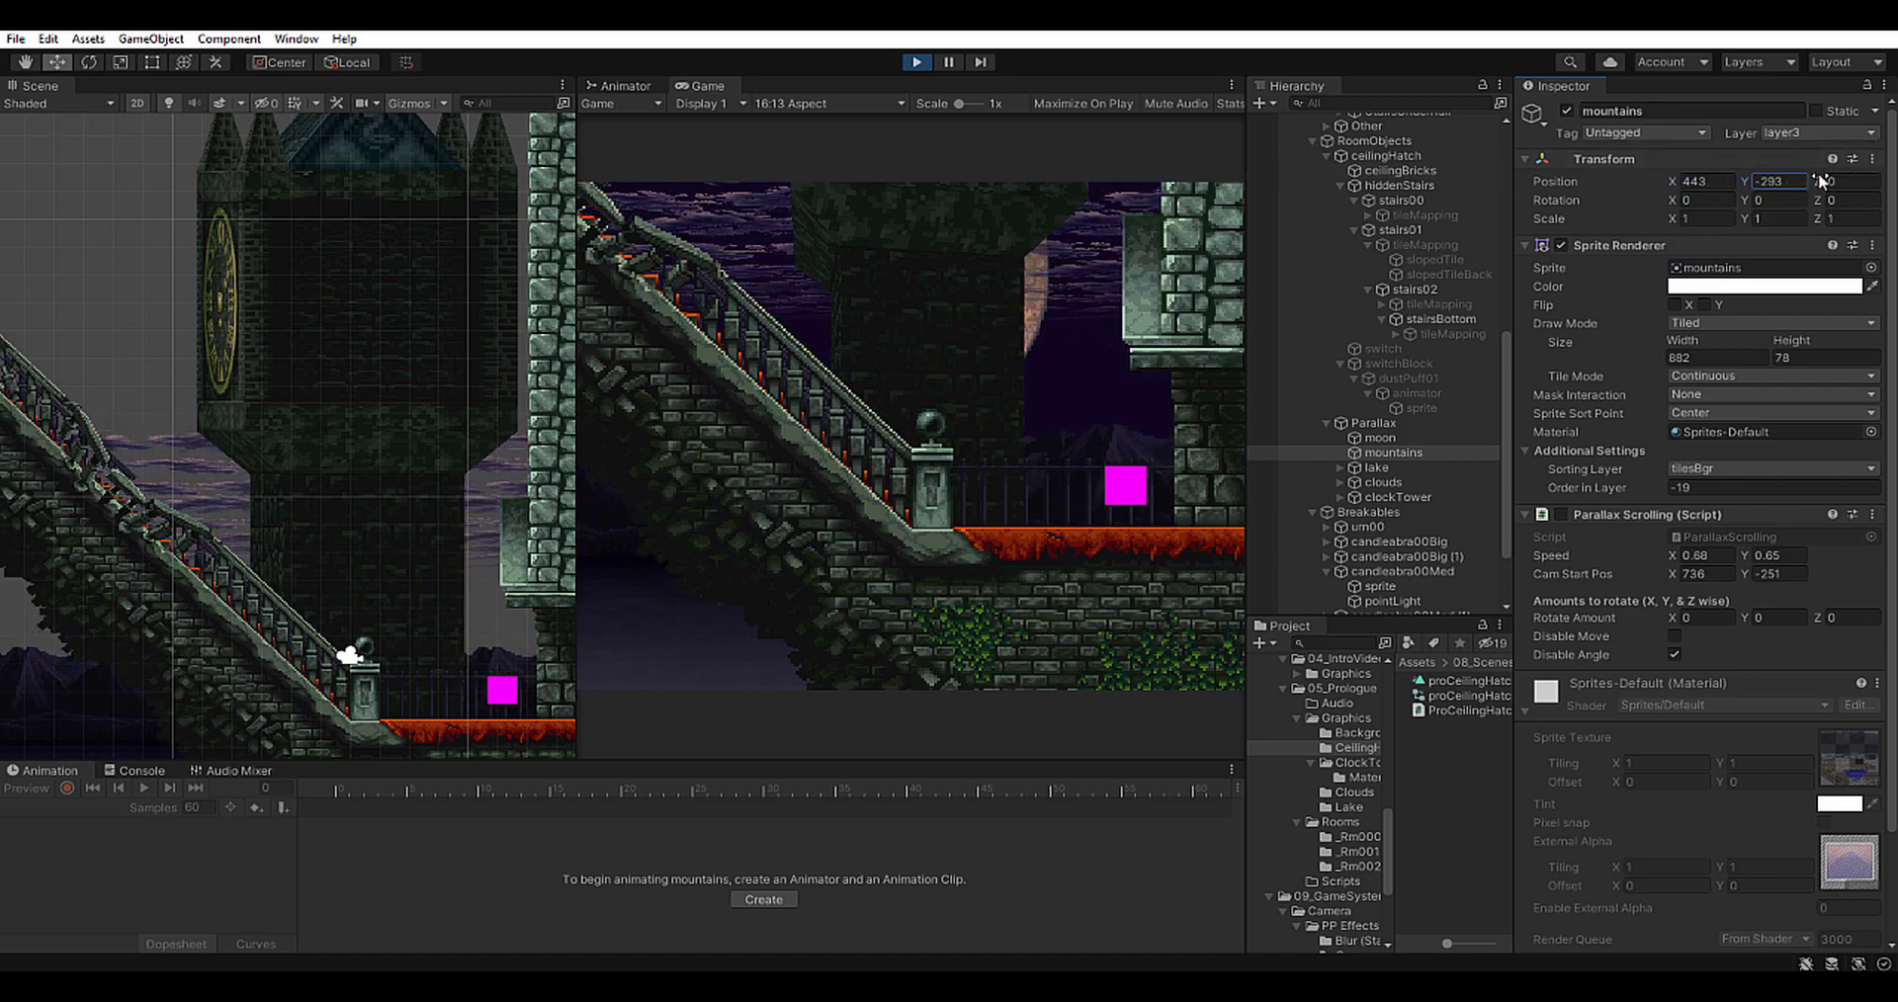
left_click_drag(1819, 181, 625, 162)
left_click_drag(1033, 166, 366, 215)
key("ctrl+z")
Try rotating the mountains about X to -37.69, about Y and about Z, undoing each rotation
left_click_drag(1673, 202, 1322, 170)
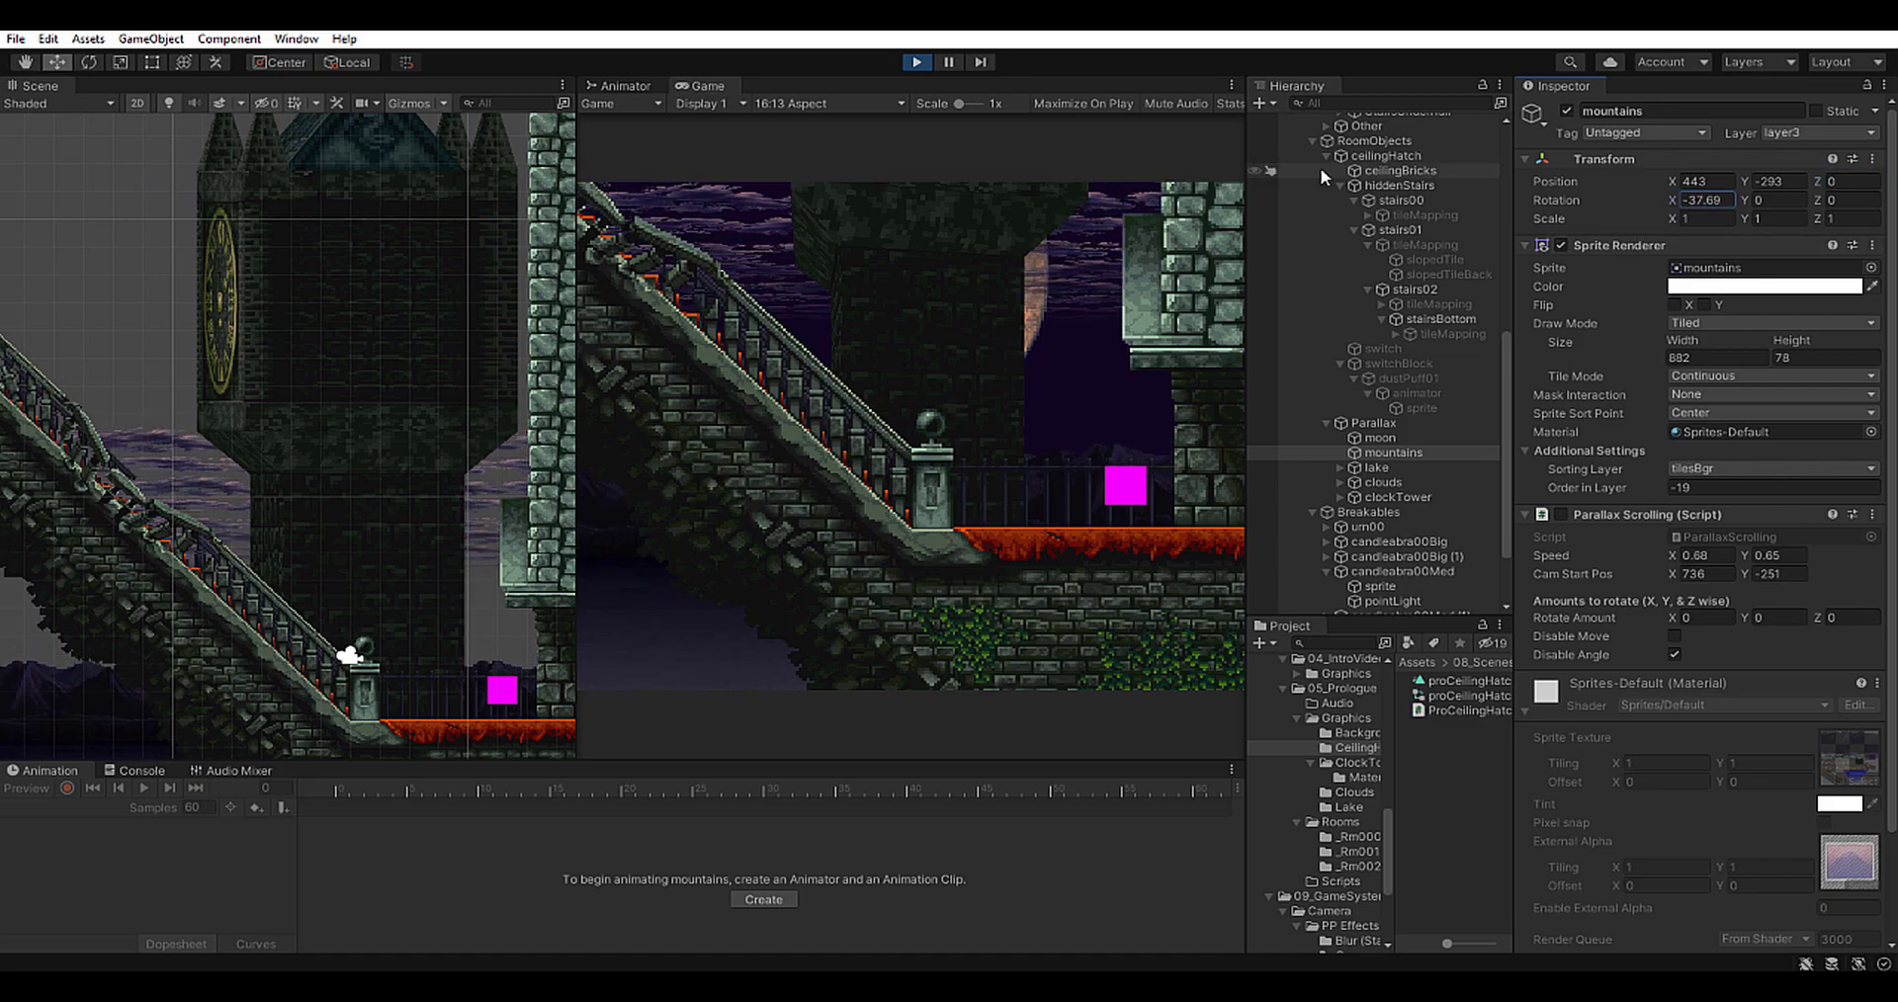
key("ctrl+z")
left_click_drag(1745, 202, 831, 223)
key("ctrl+z")
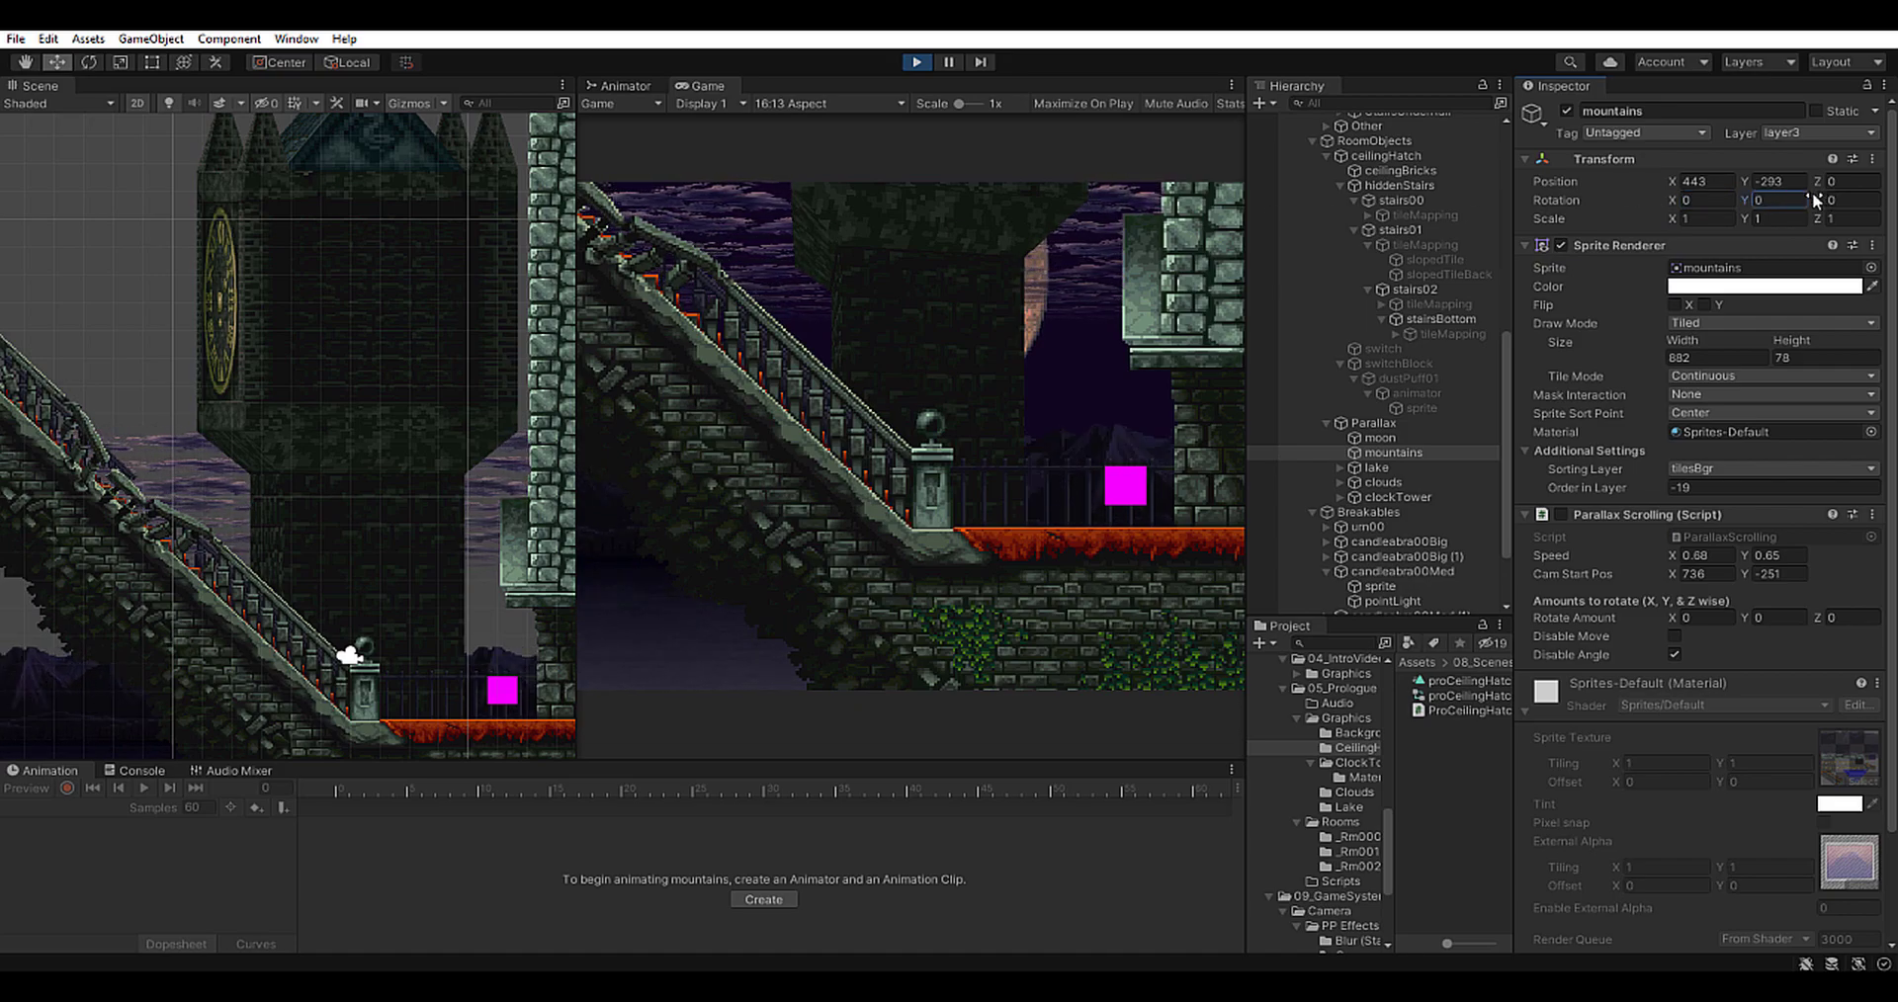
left_click_drag(1815, 198, 1888, 172)
key("ctrl+z")
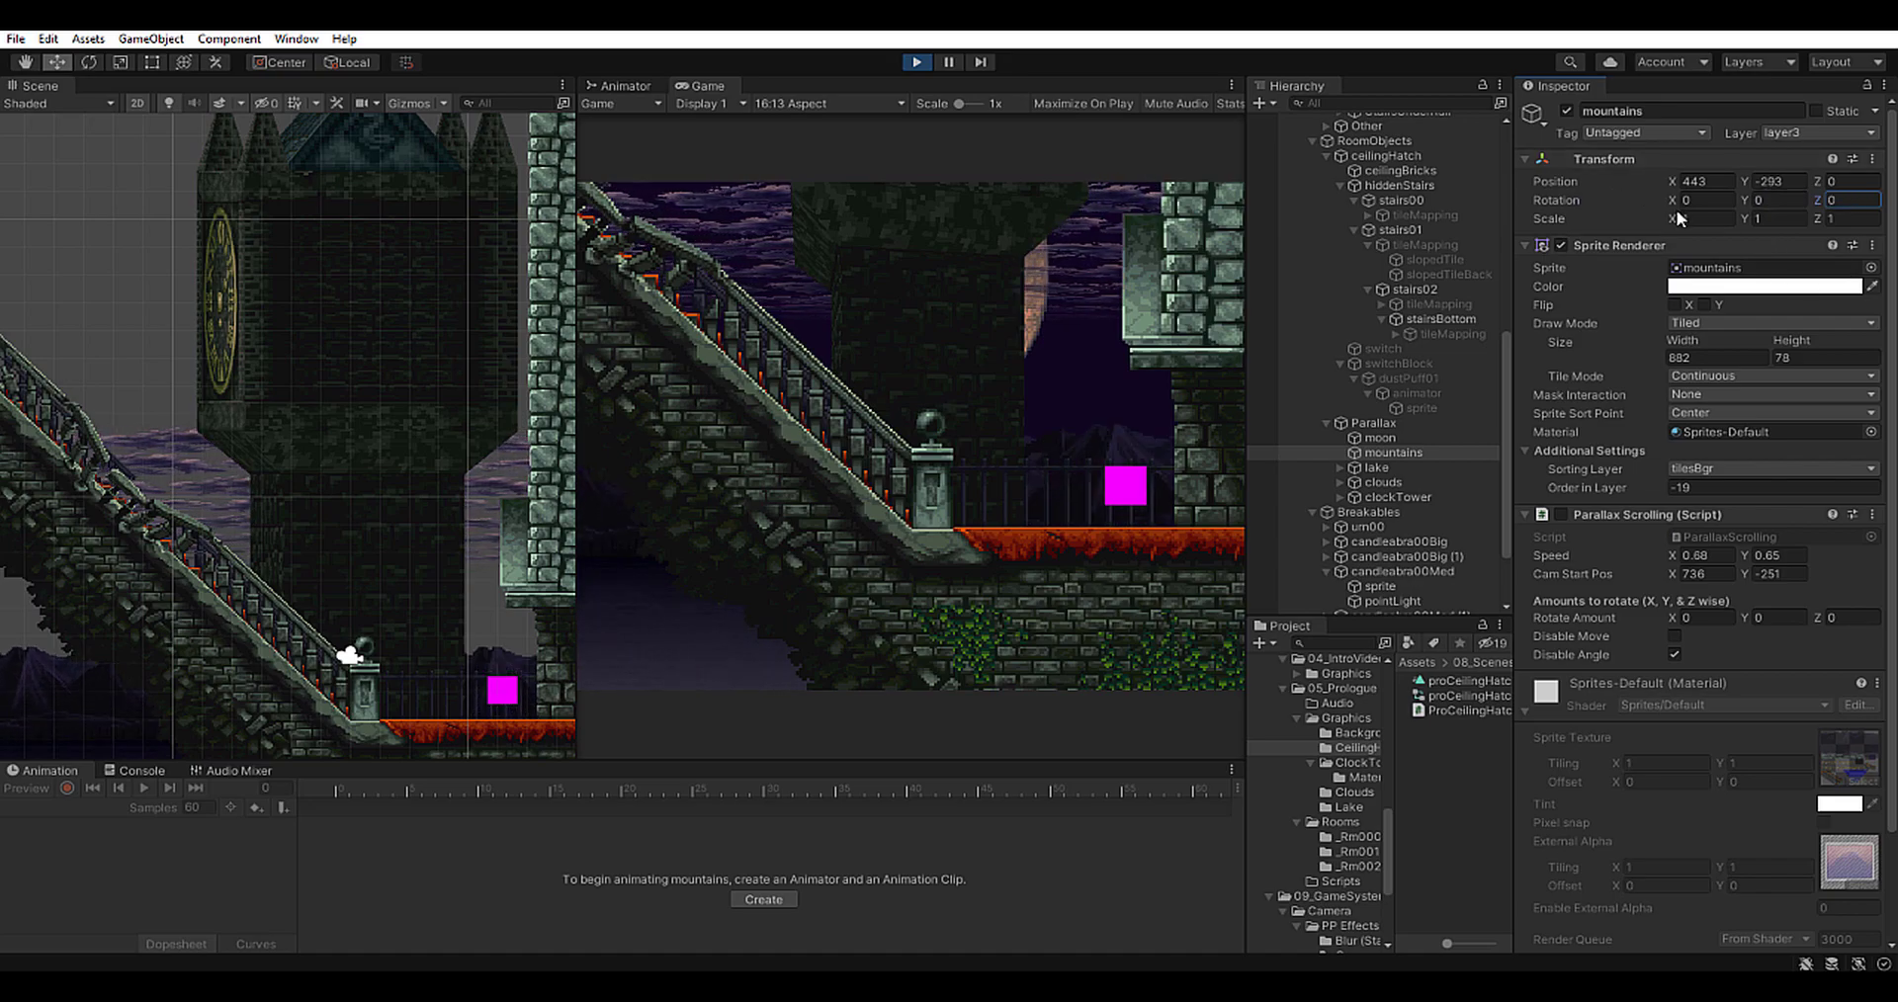
Try changing the mountains' scale along its axes and restore the scale to 1
mouse_move(1673, 219)
left_mouse_down()
mouse_move(1560, 223)
mouse_move(1815, 217)
mouse_move(1653, 217)
left_mouse_up()
key("ctrl+z")
key("ctrl+z")
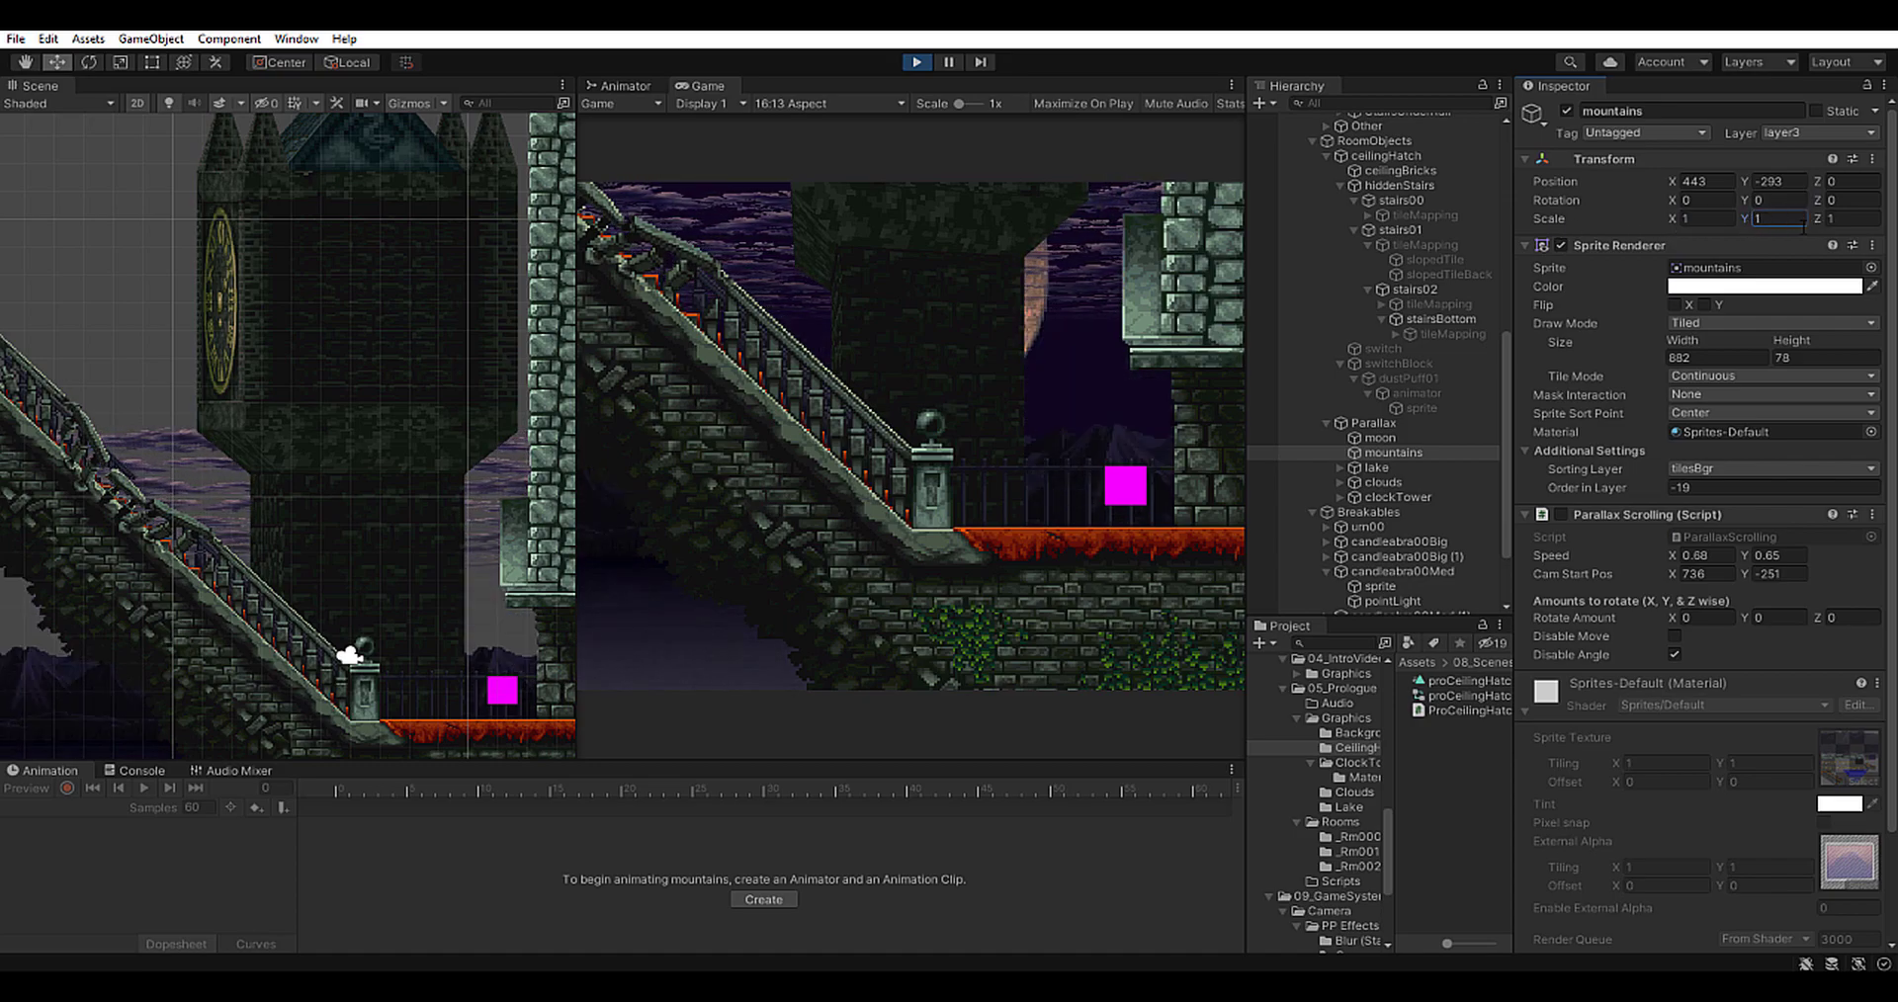
mouse_move(1814, 220)
left_mouse_down()
mouse_move(1706, 218)
mouse_move(1791, 209)
left_mouse_up()
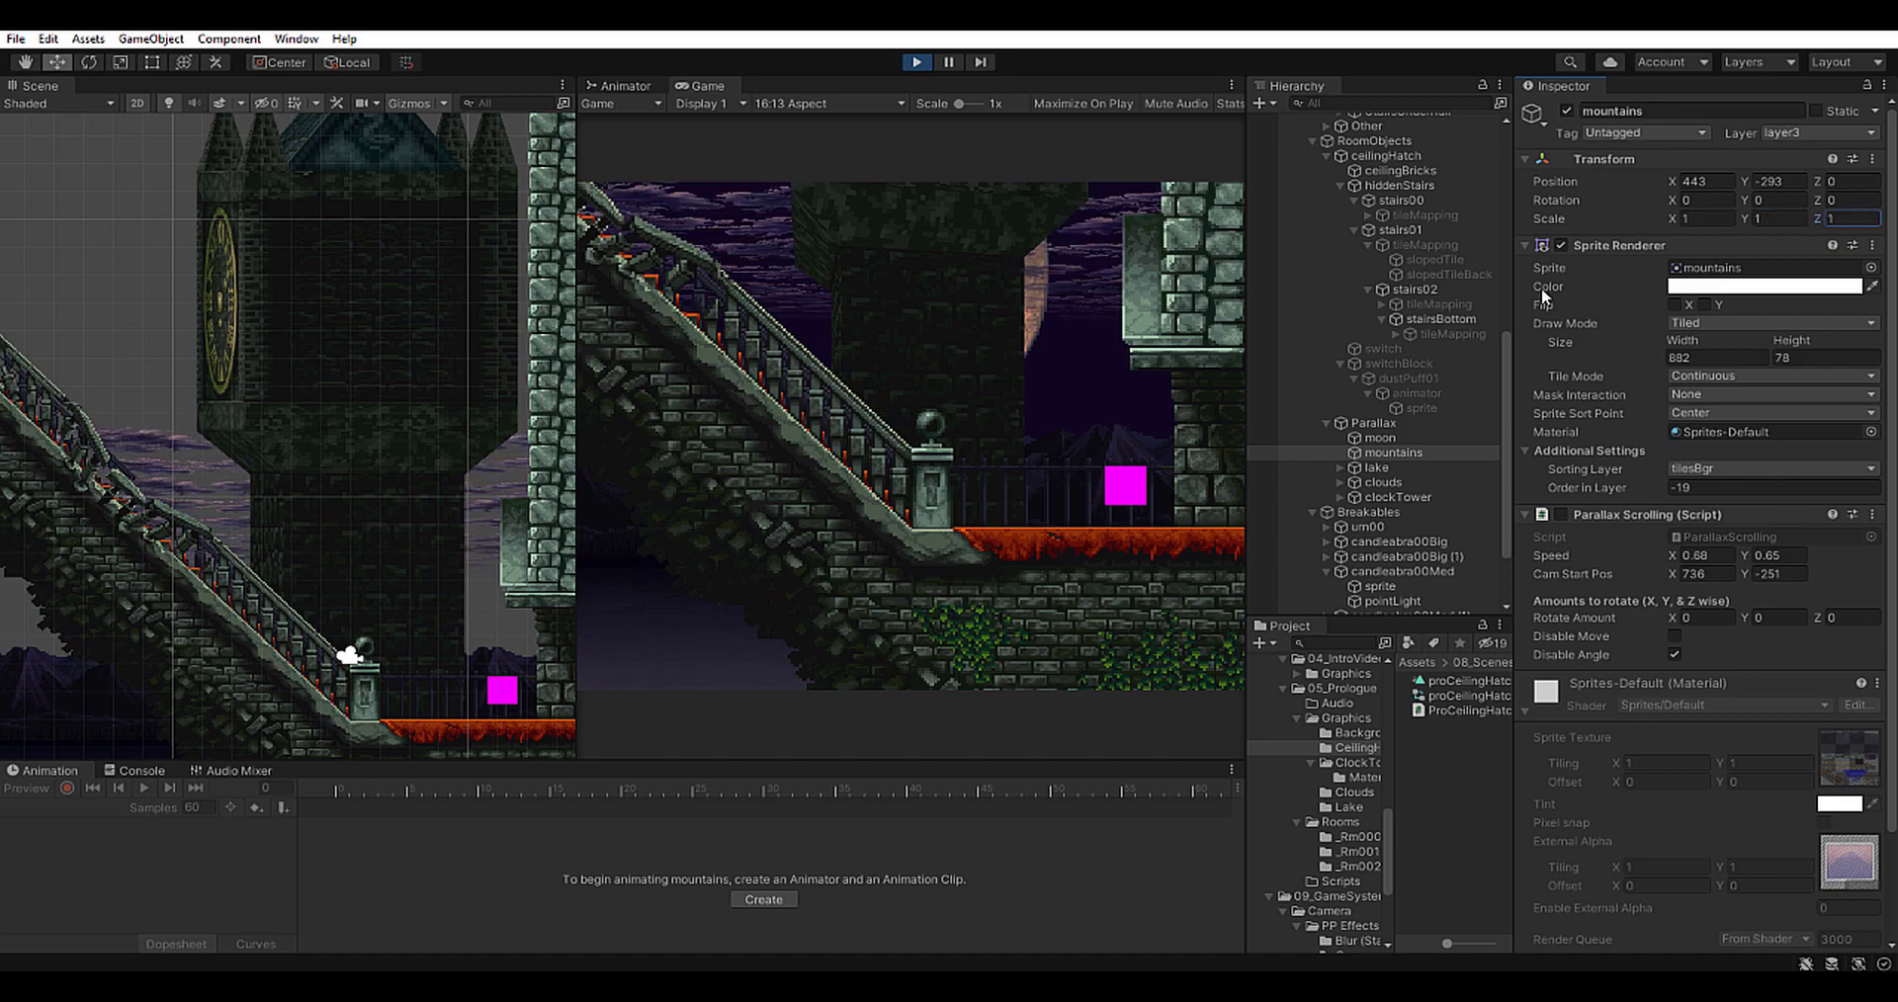
Examine the depth arrangement of the scene's sprites in 3D perspective, then return the scene view to 2D
left_click(143, 107)
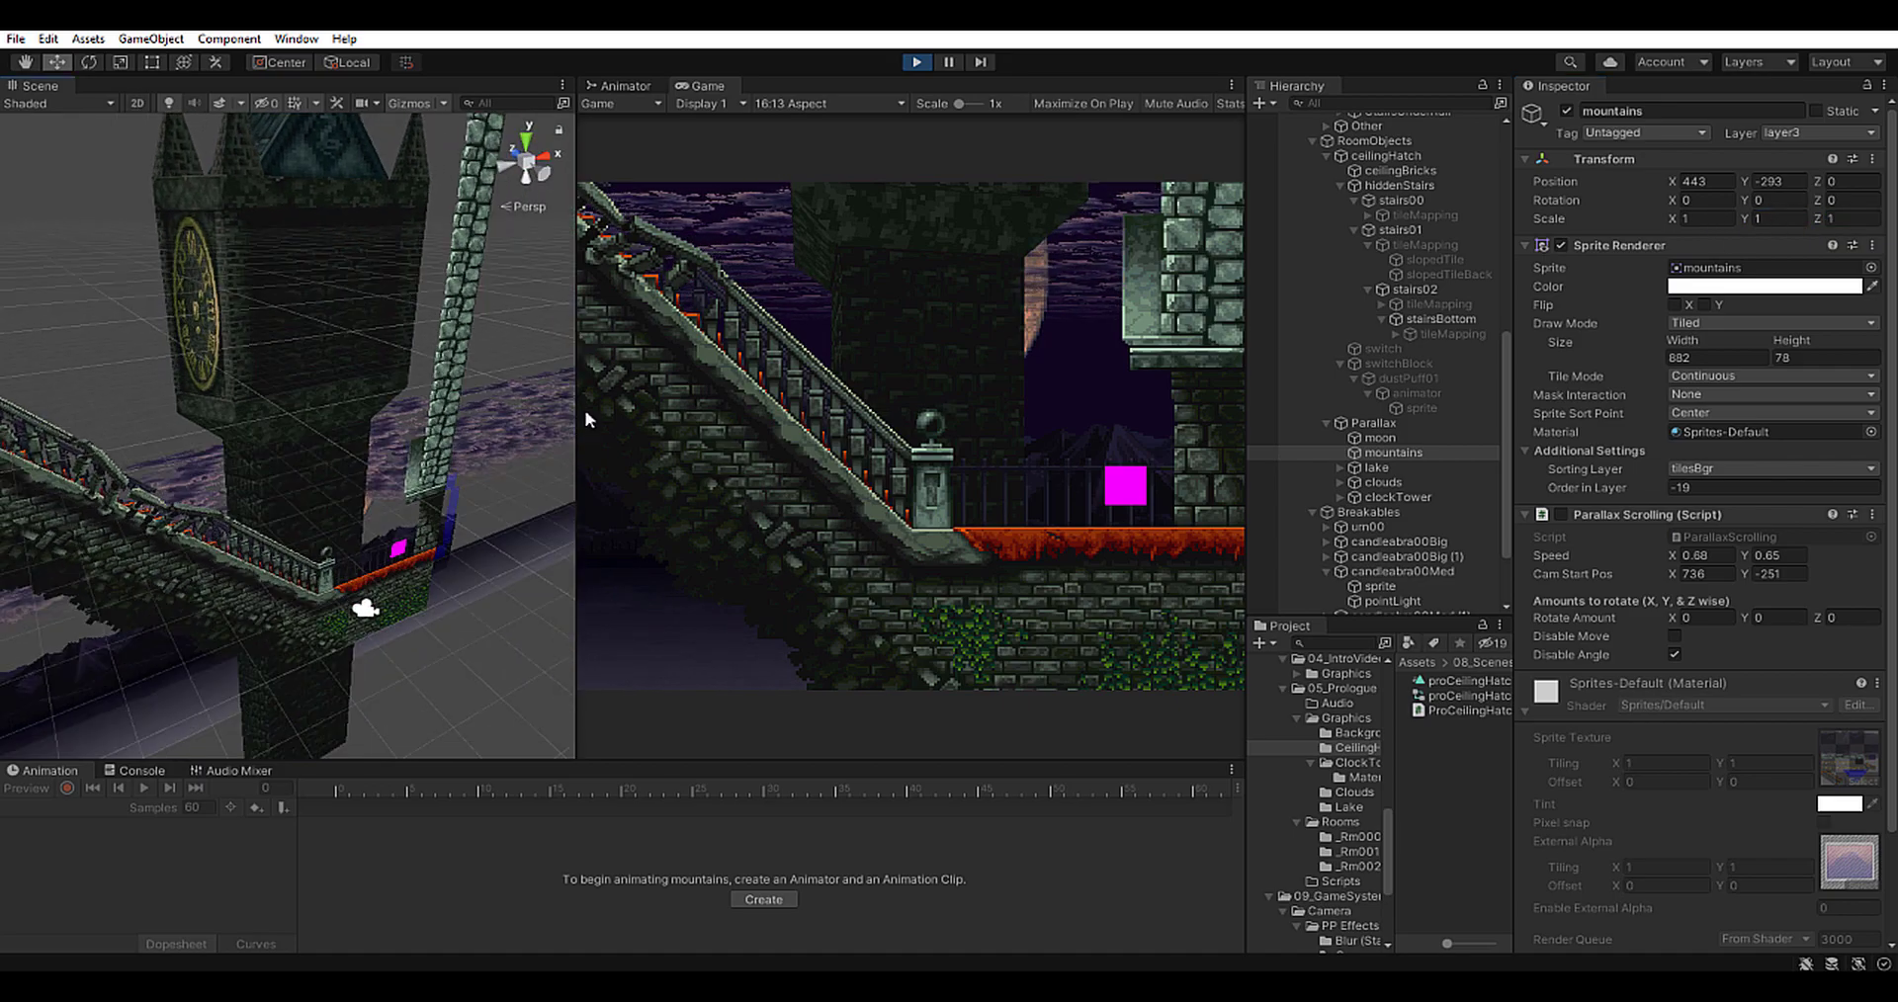
middle_click_drag(486, 611, 597, 423)
right_click_drag(509, 475, 1775, 560)
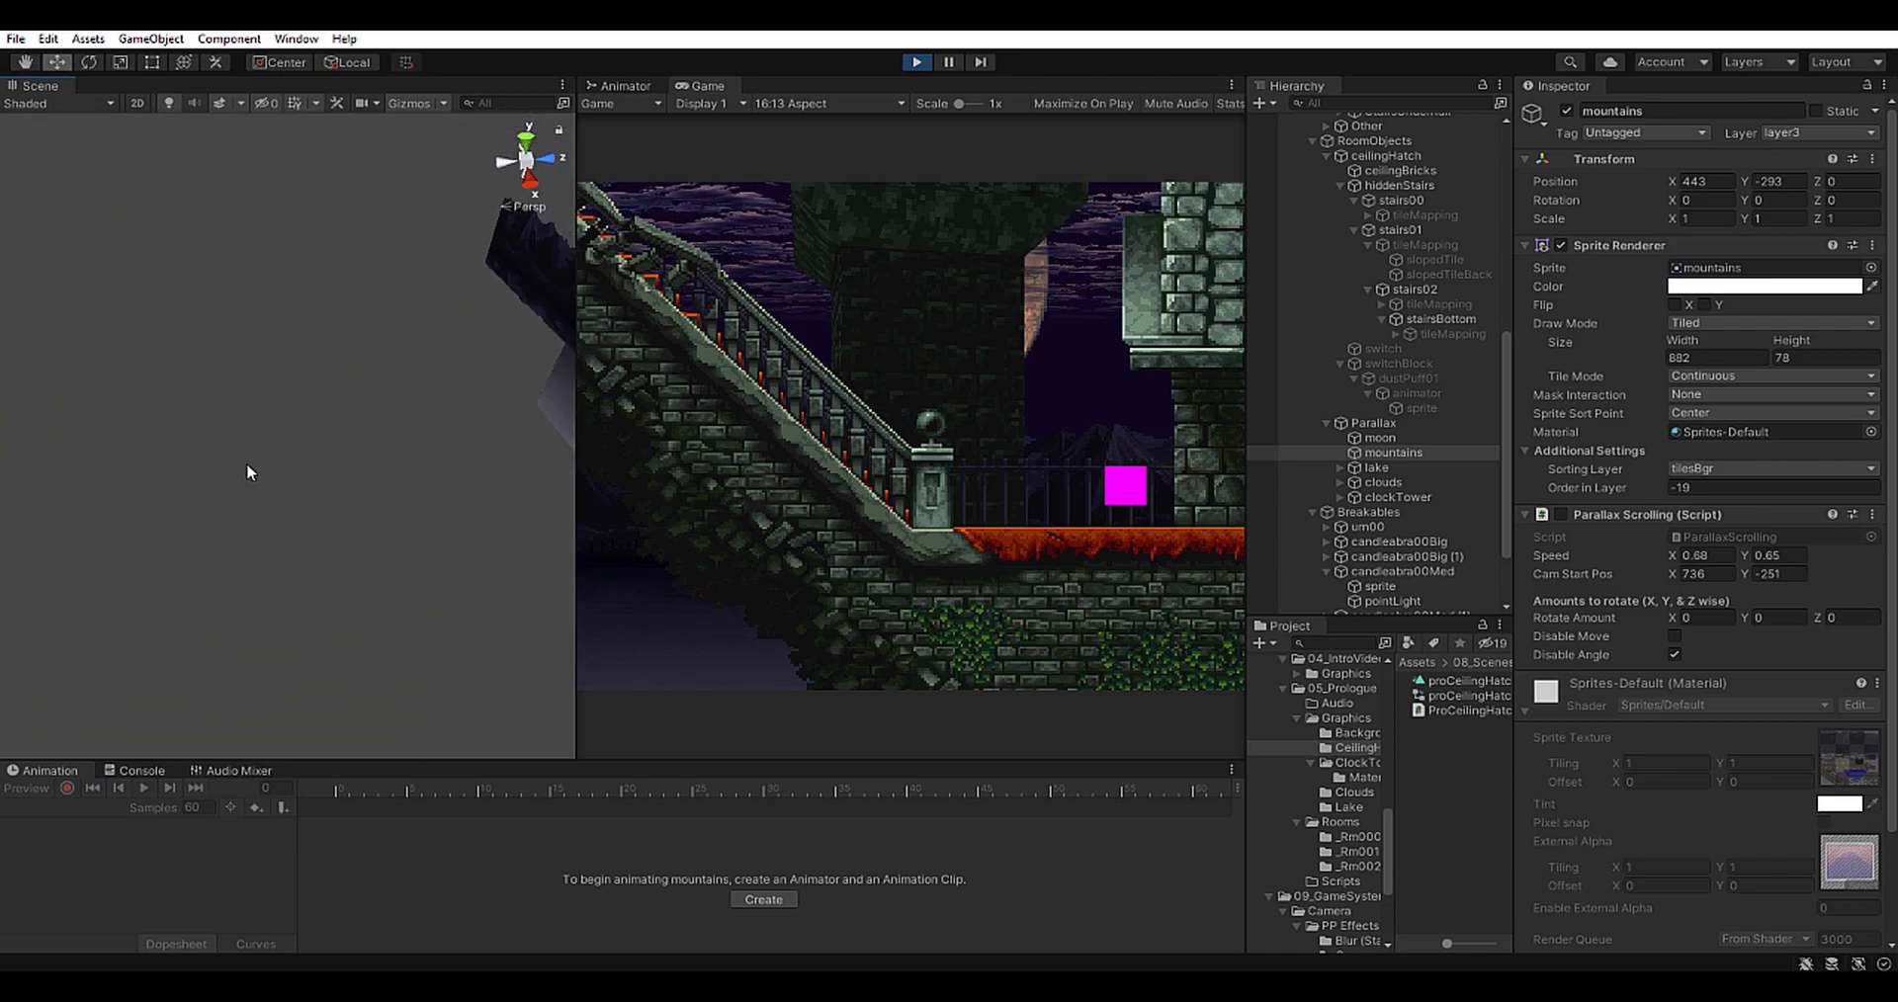
middle_click_drag(516, 444, 127, 123)
scroll(353, 358, "down", 12)
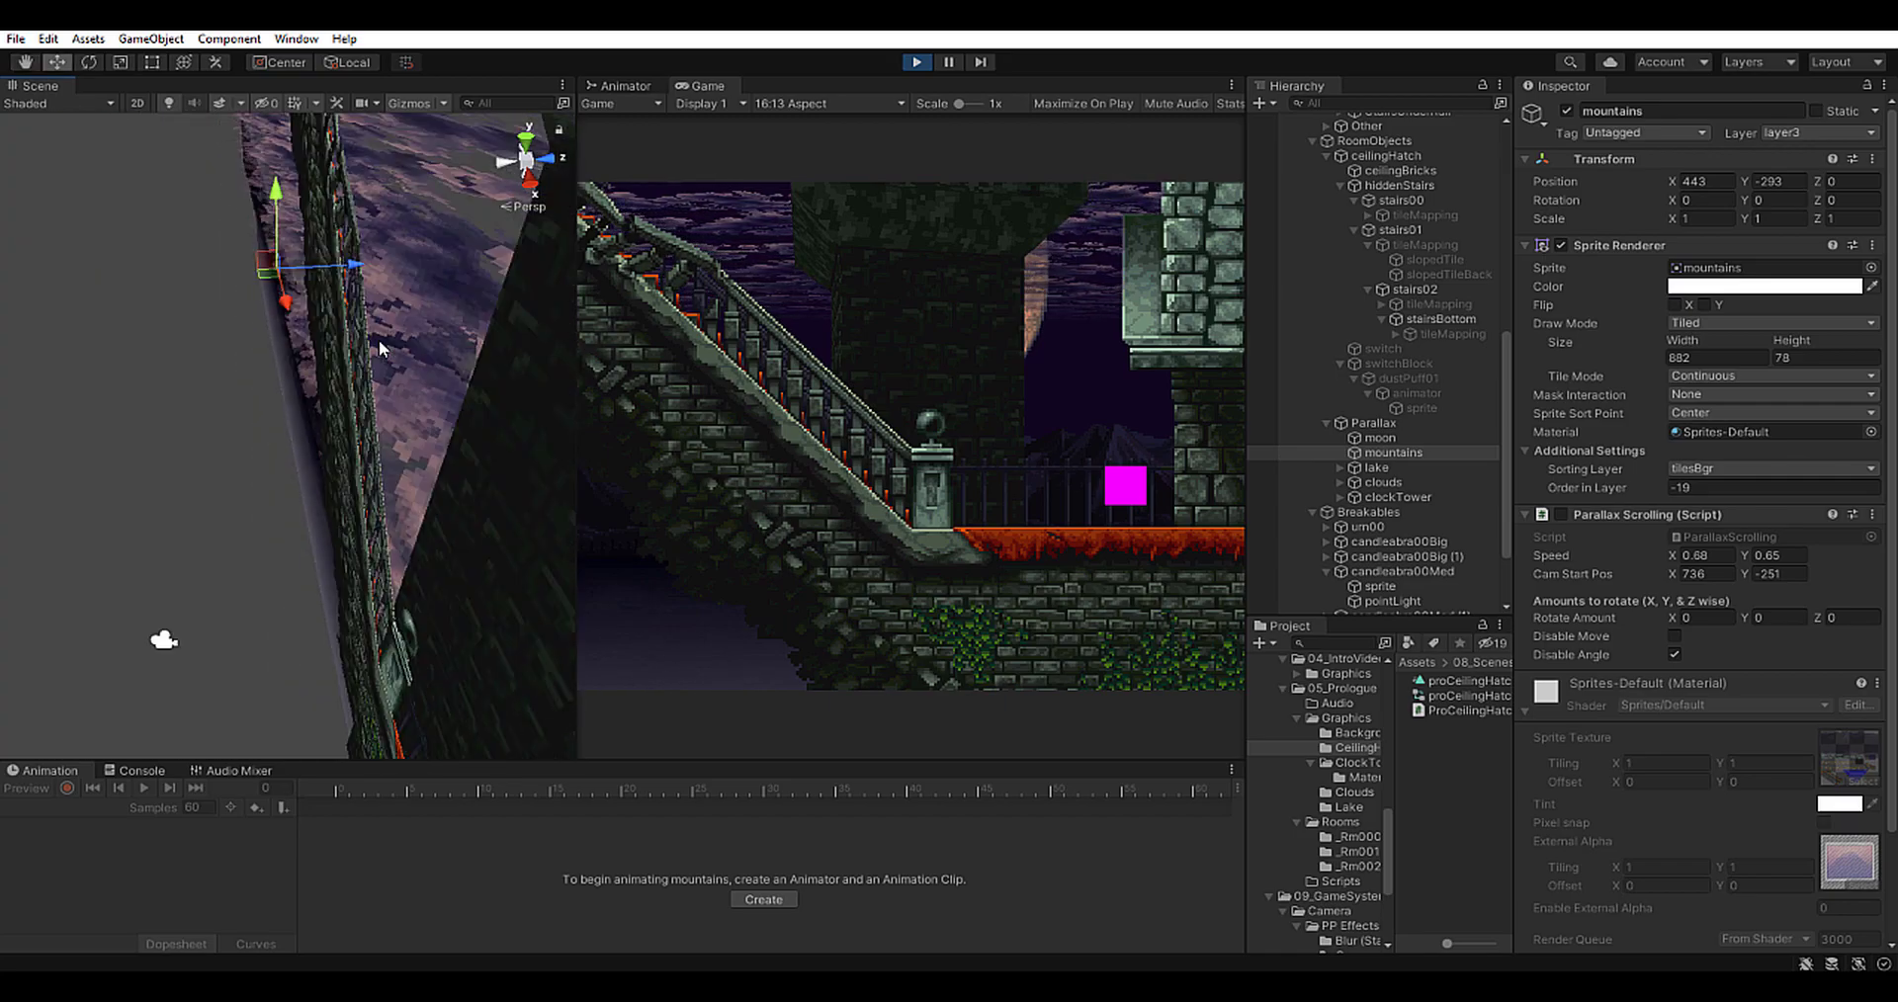
middle_click_drag(391, 526, 467, 284)
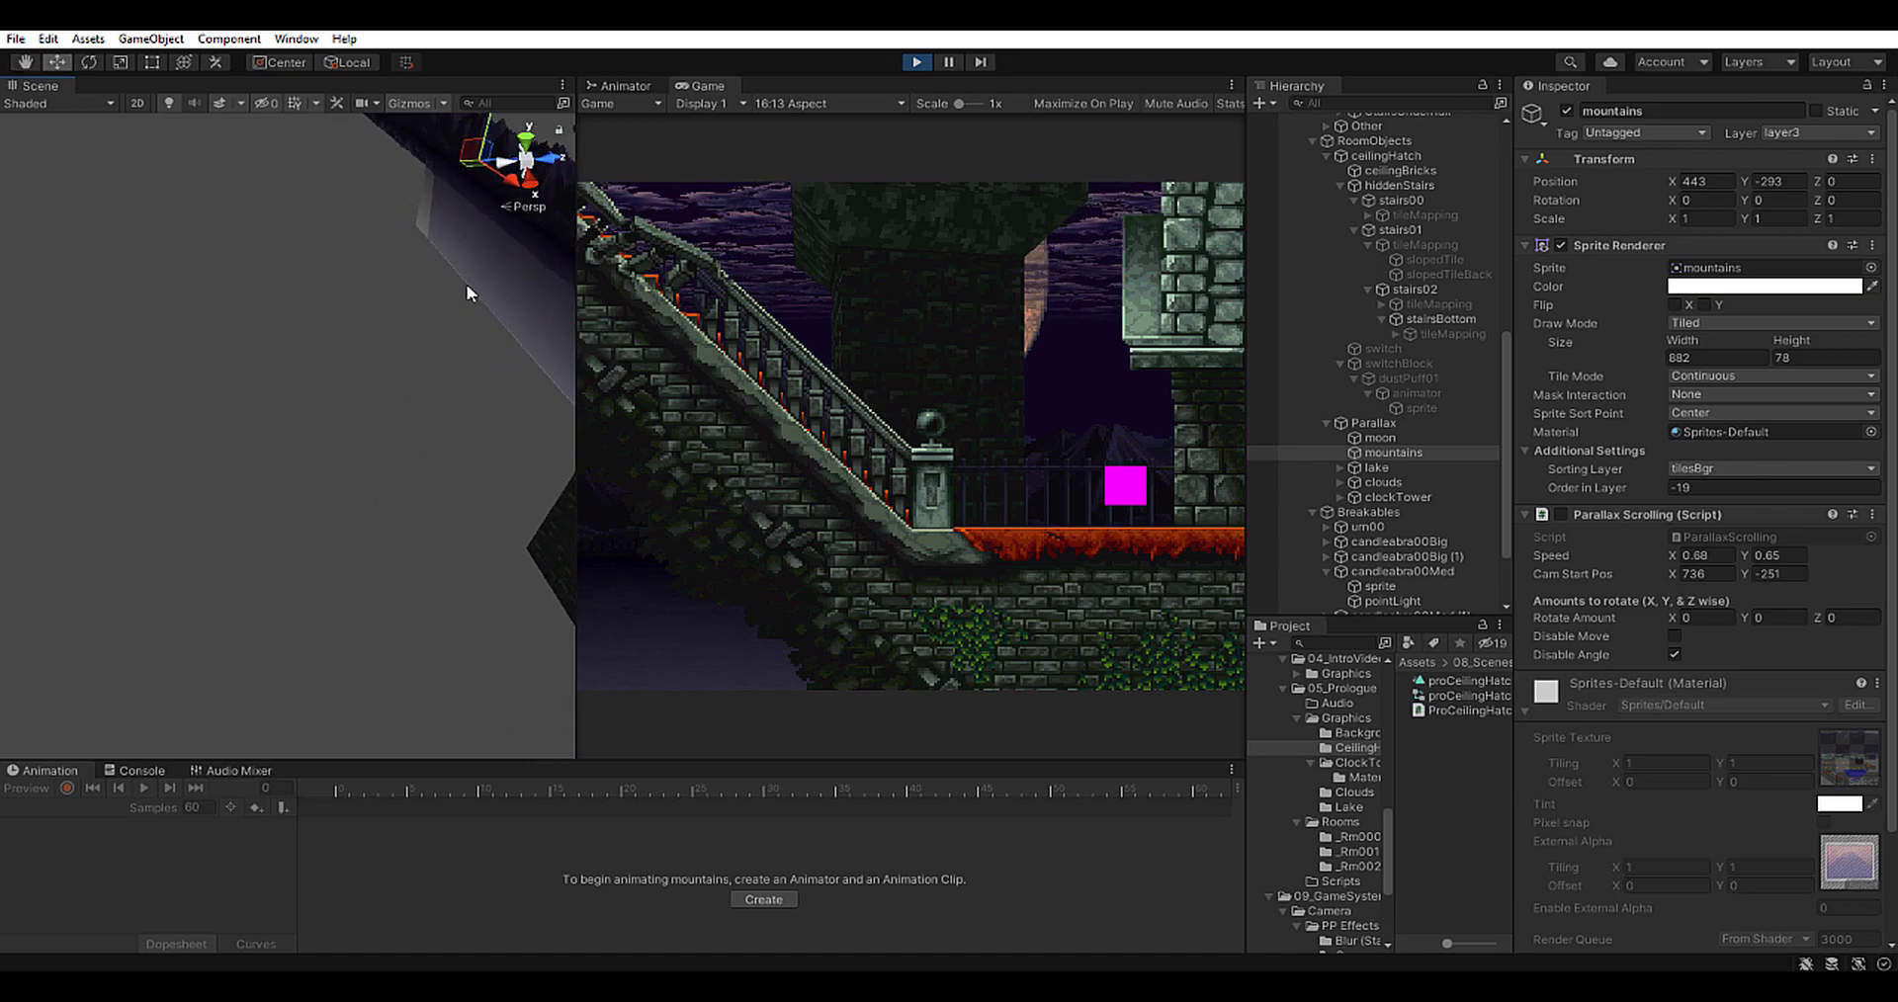
scroll(466, 280, "down", 4)
middle_click_drag(319, 247, 263, 172)
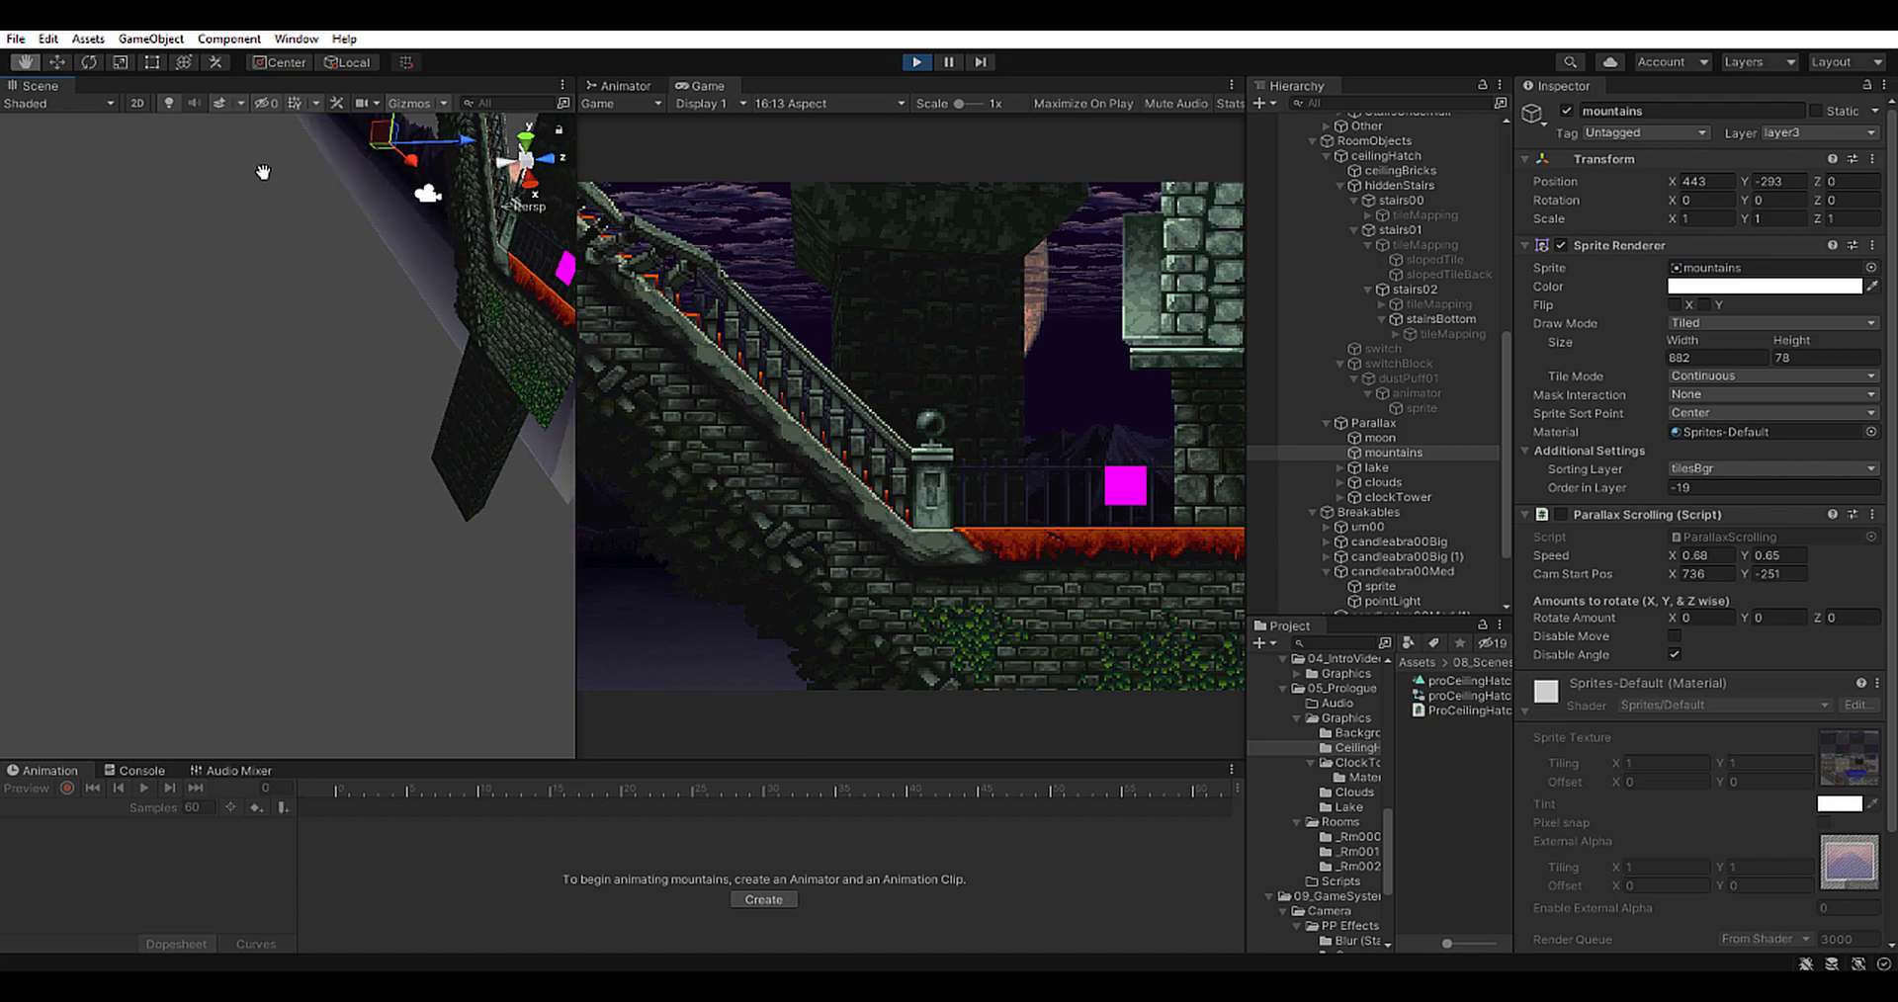
left_click(140, 103)
scroll(331, 377, "up", 6)
middle_click_drag(357, 305, 479, 789)
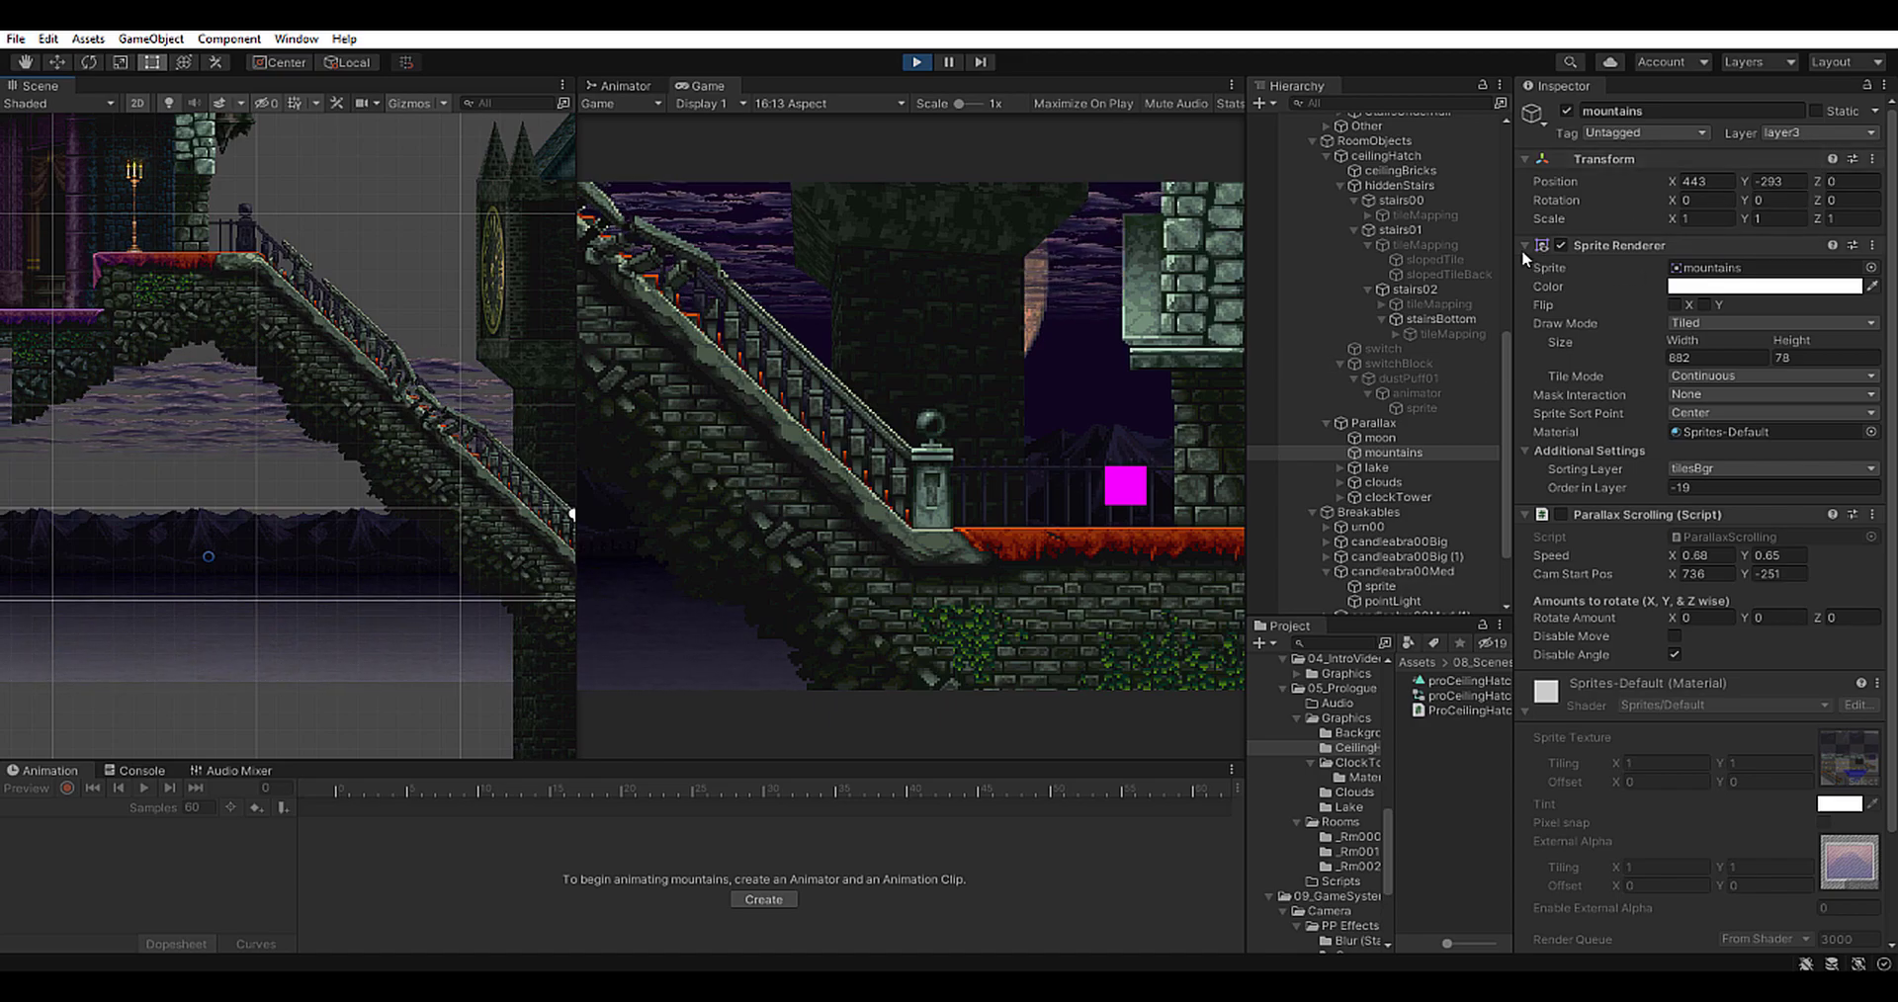
Assign the mountains object to the layer tileLayer(8)
left_click(1509, 168)
left_click(1507, 163)
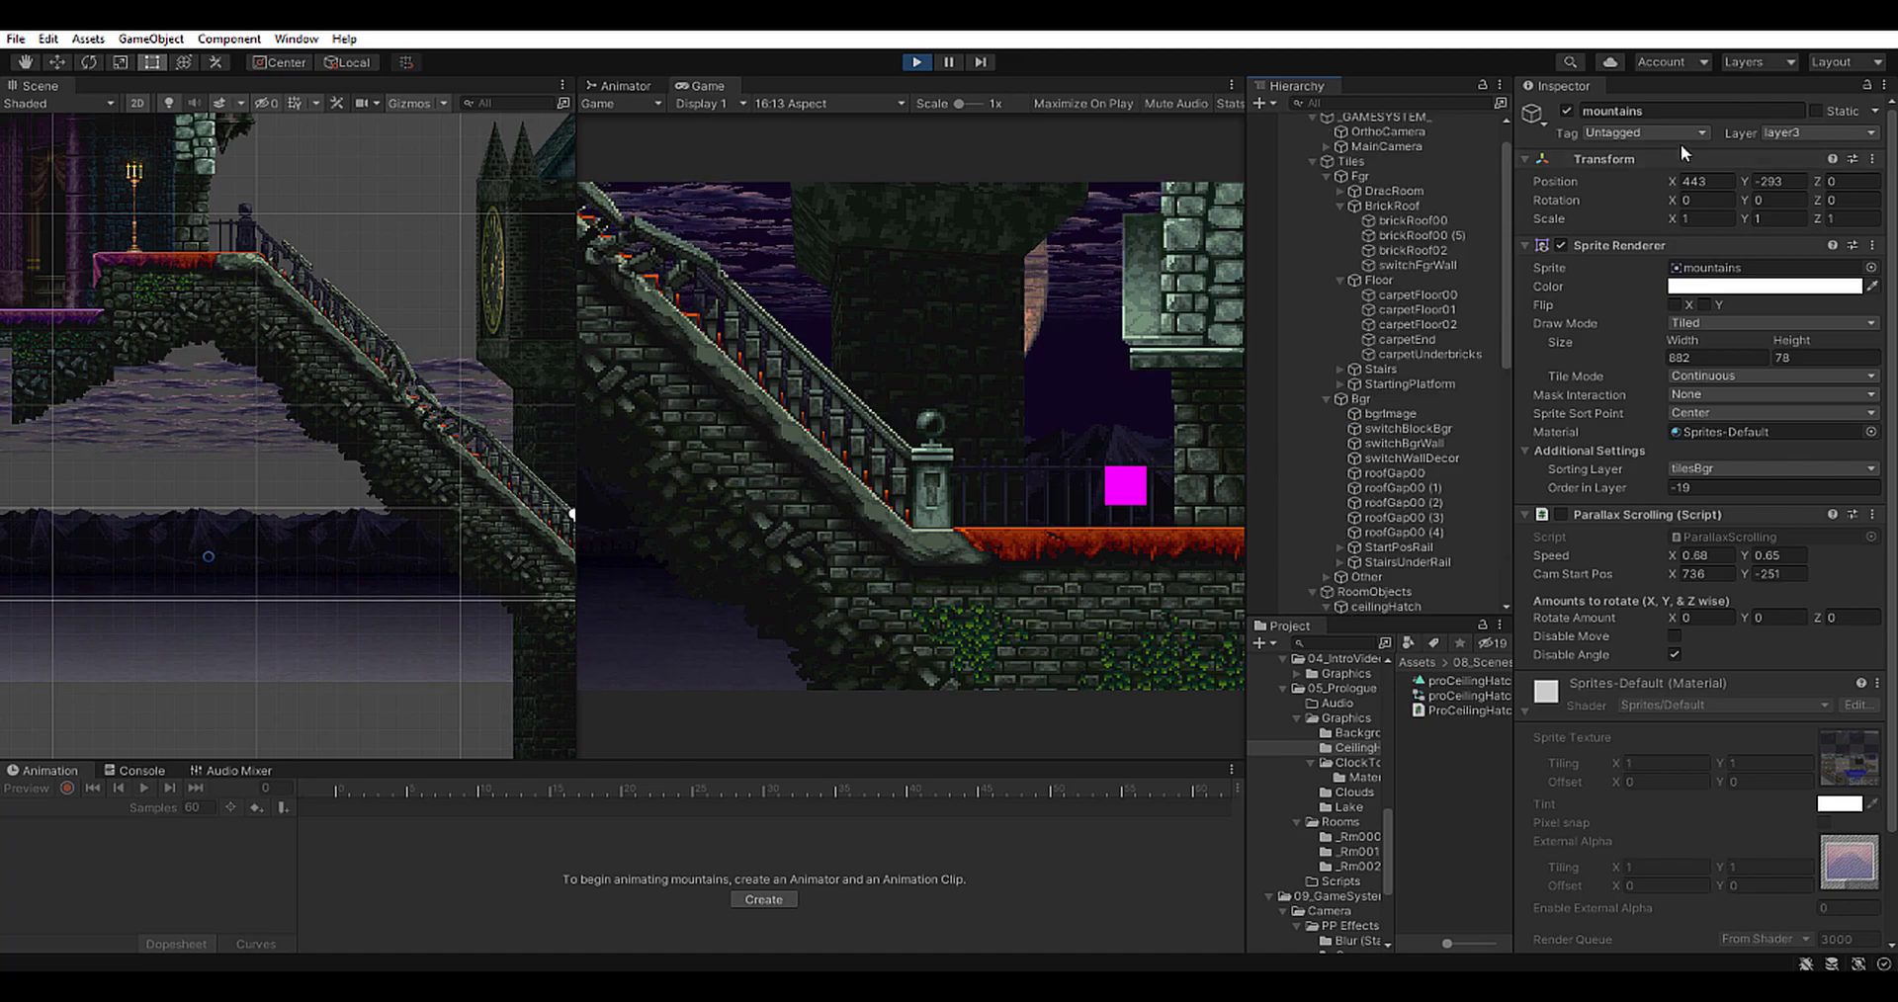
left_click(1815, 131)
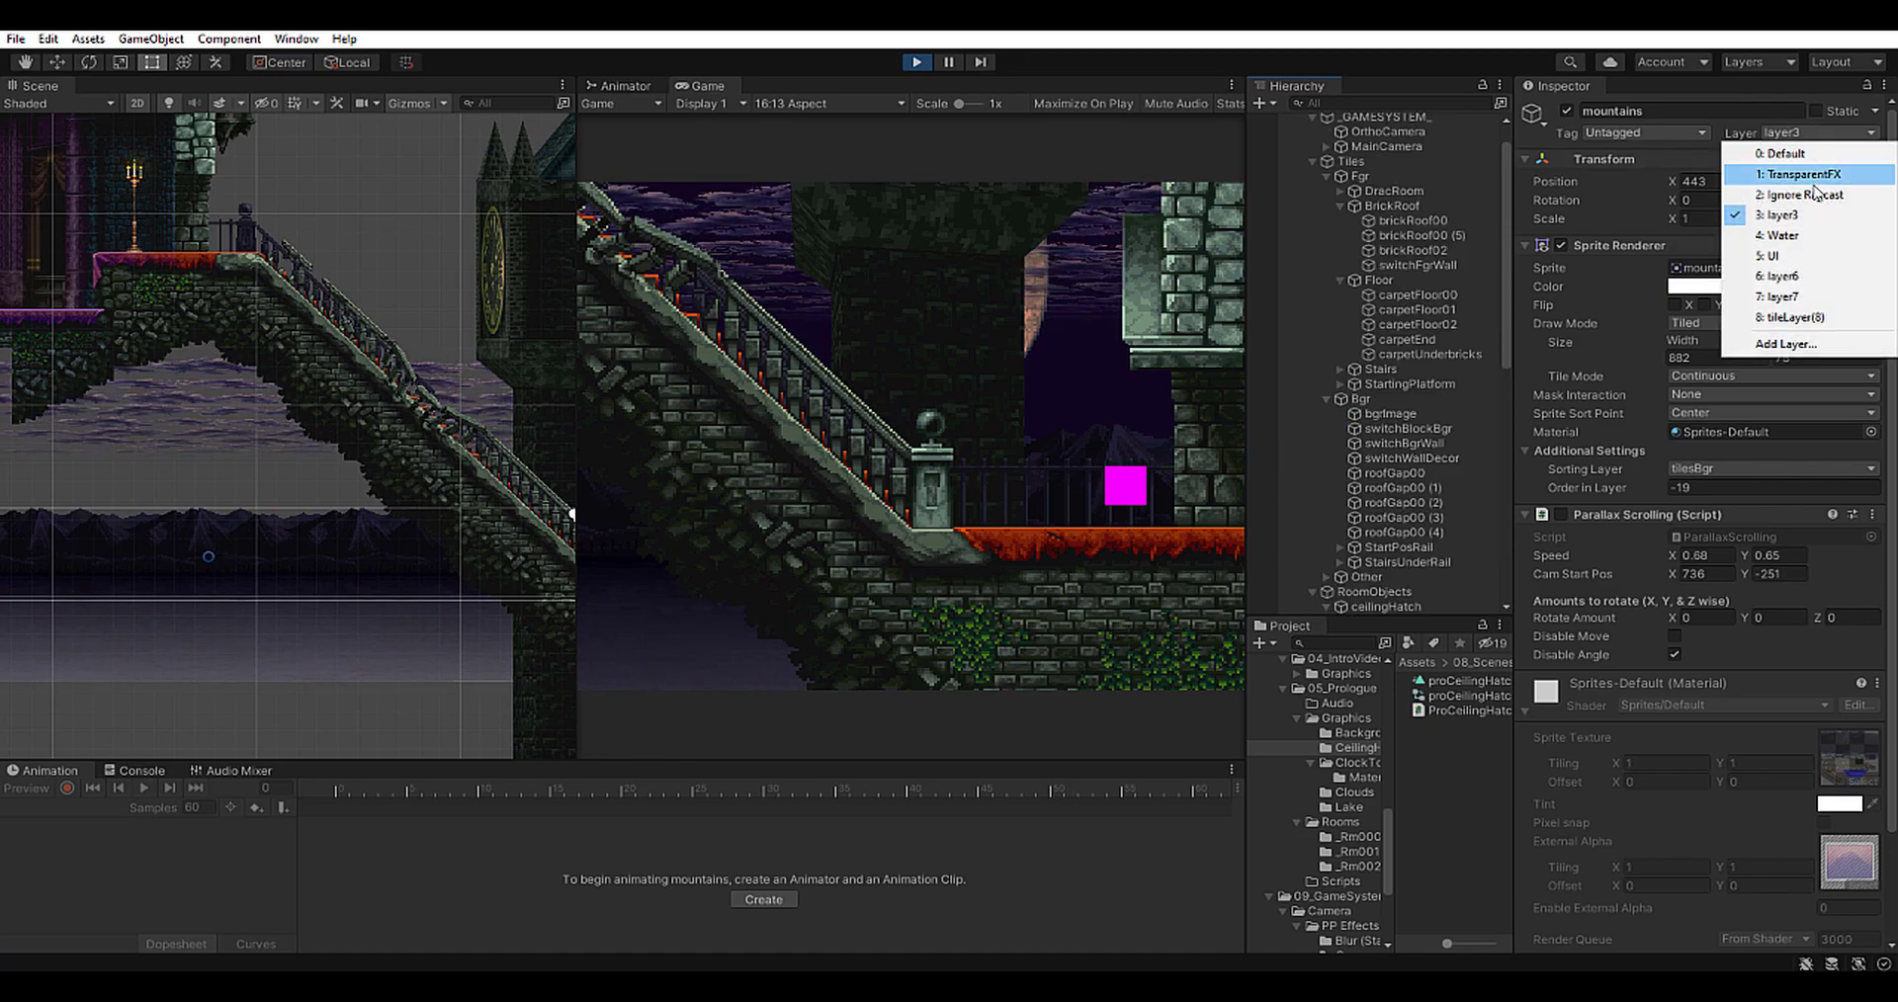
left_click(1797, 319)
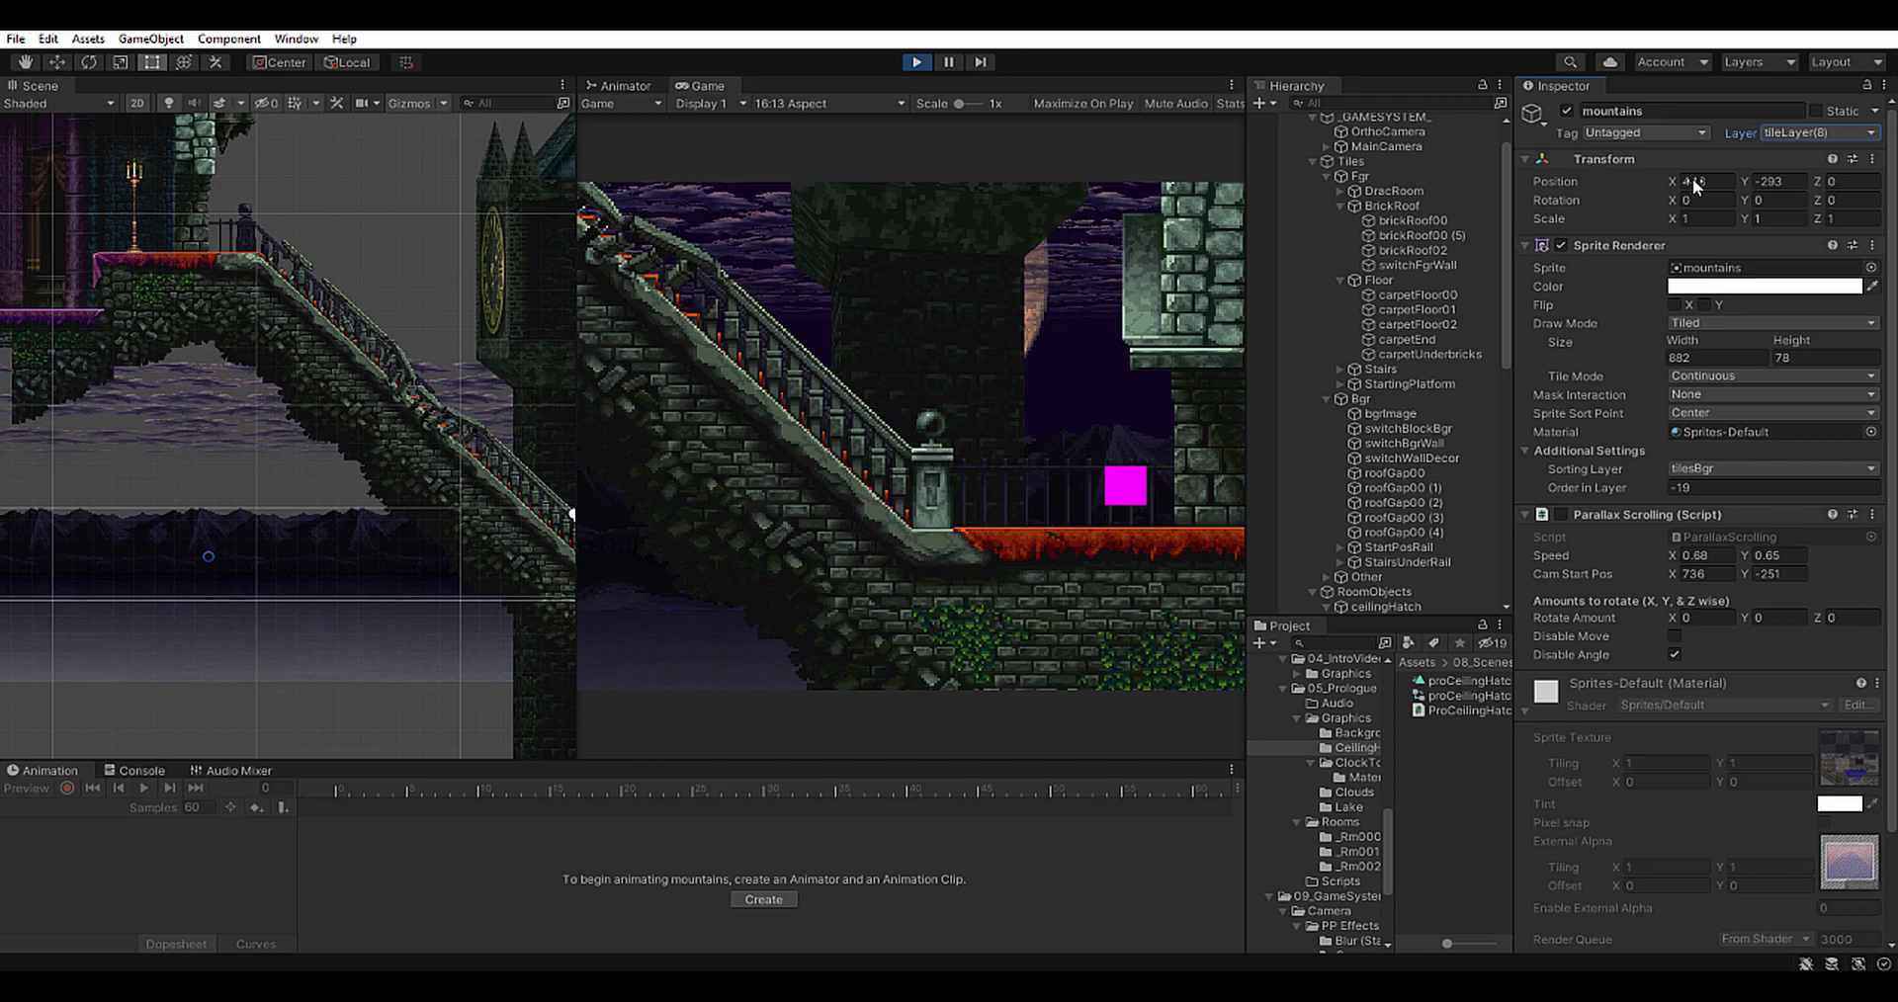
Set the mountains' Z position to -4.01 and its sorting layer to tilesFgr
left_click_drag(1817, 181, 1677, 184)
left_click(1702, 470)
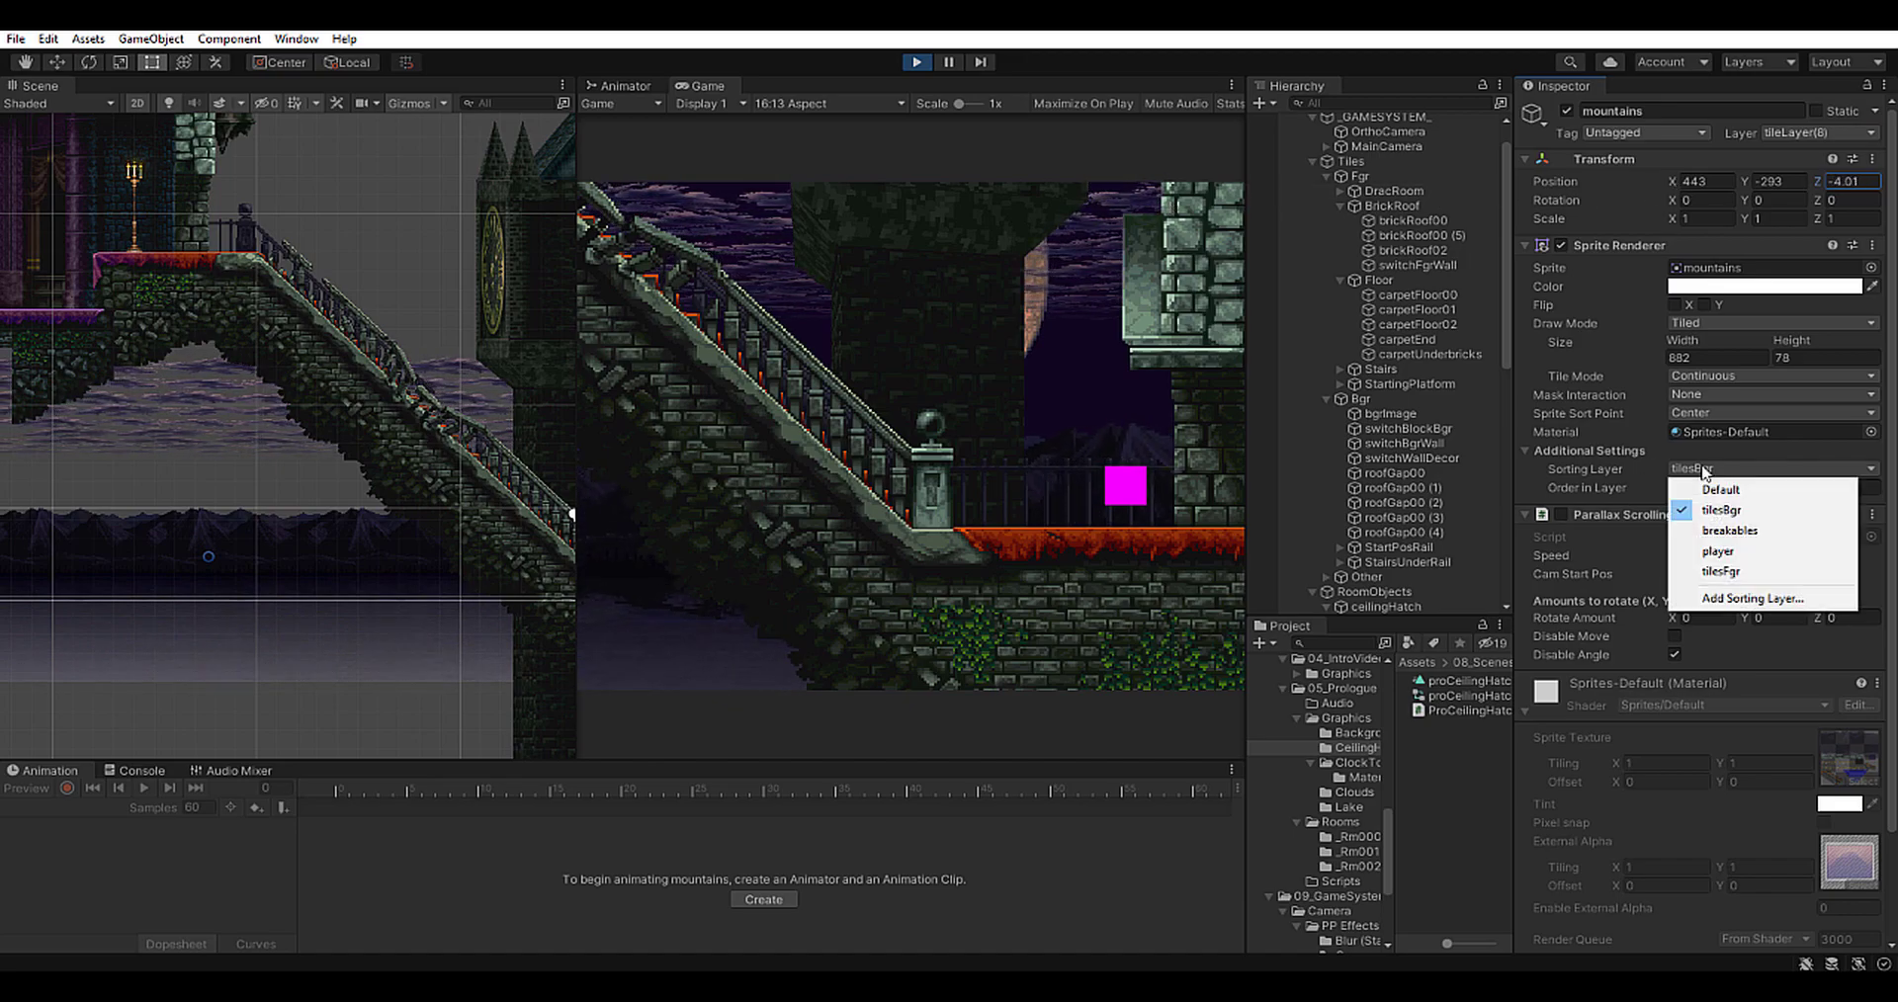
left_click(1723, 573)
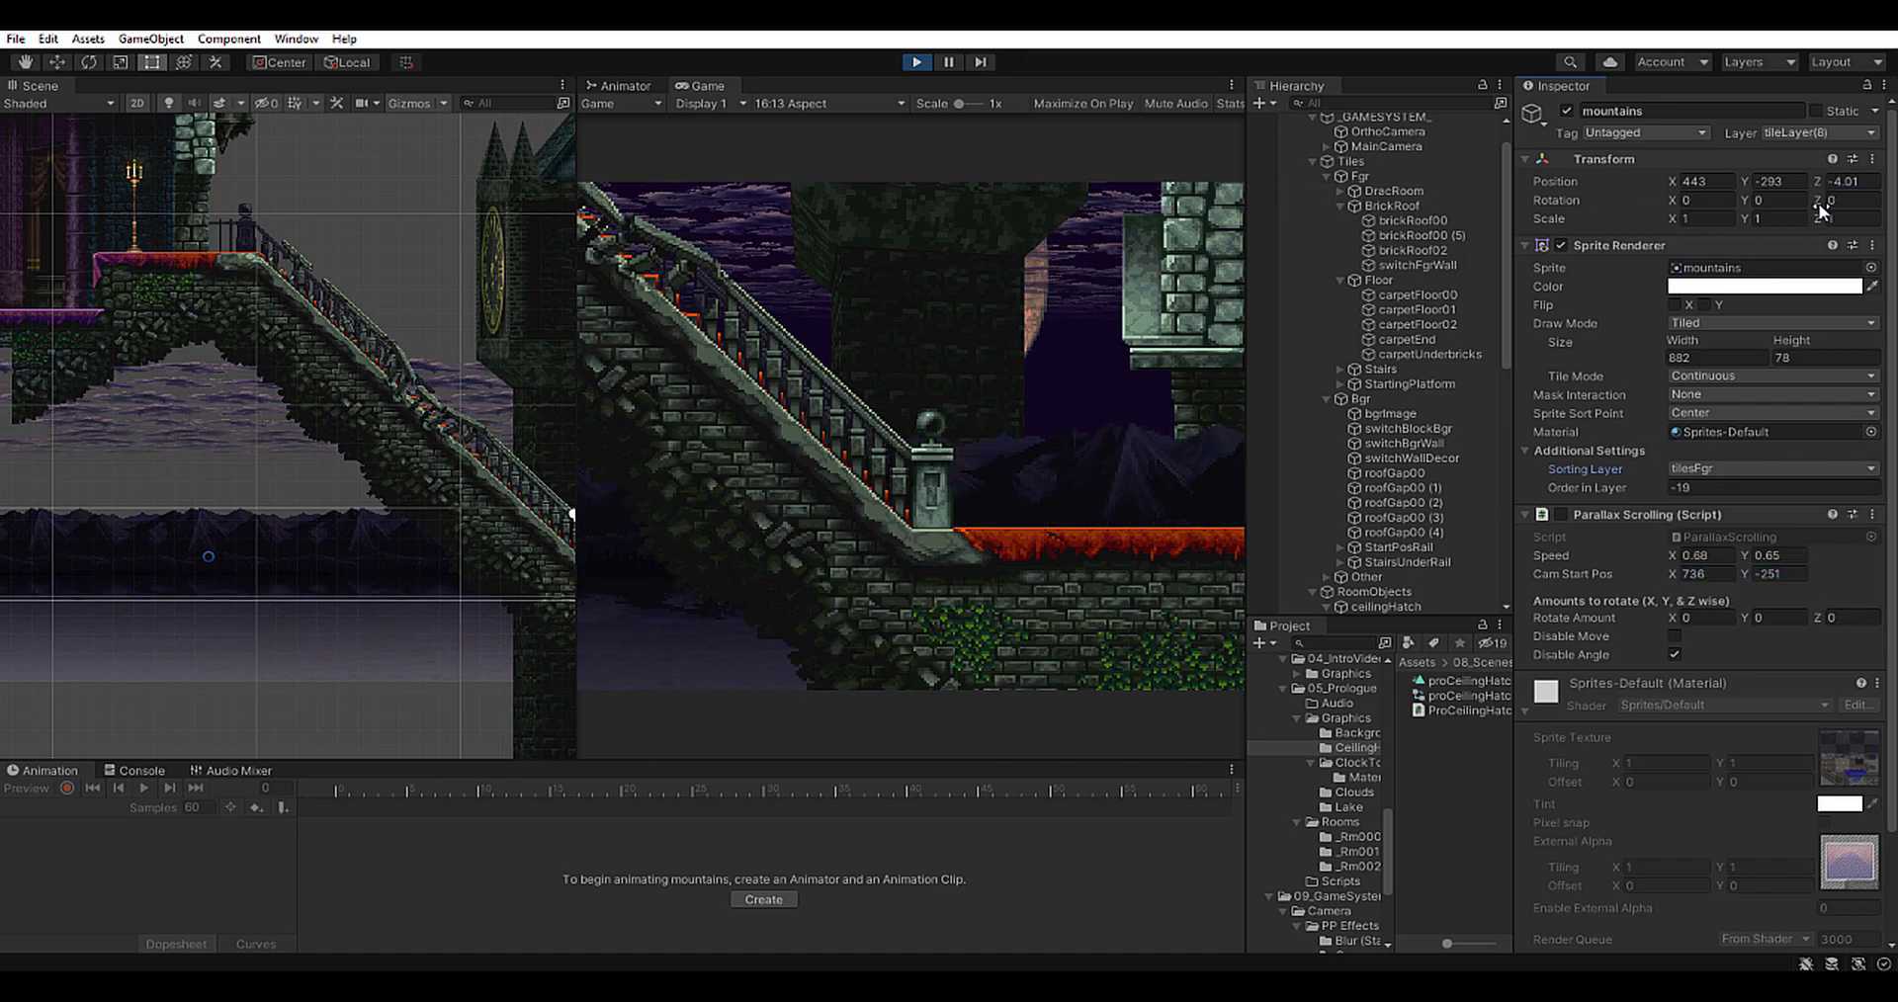
left_click_drag(1817, 182, 1500, 346)
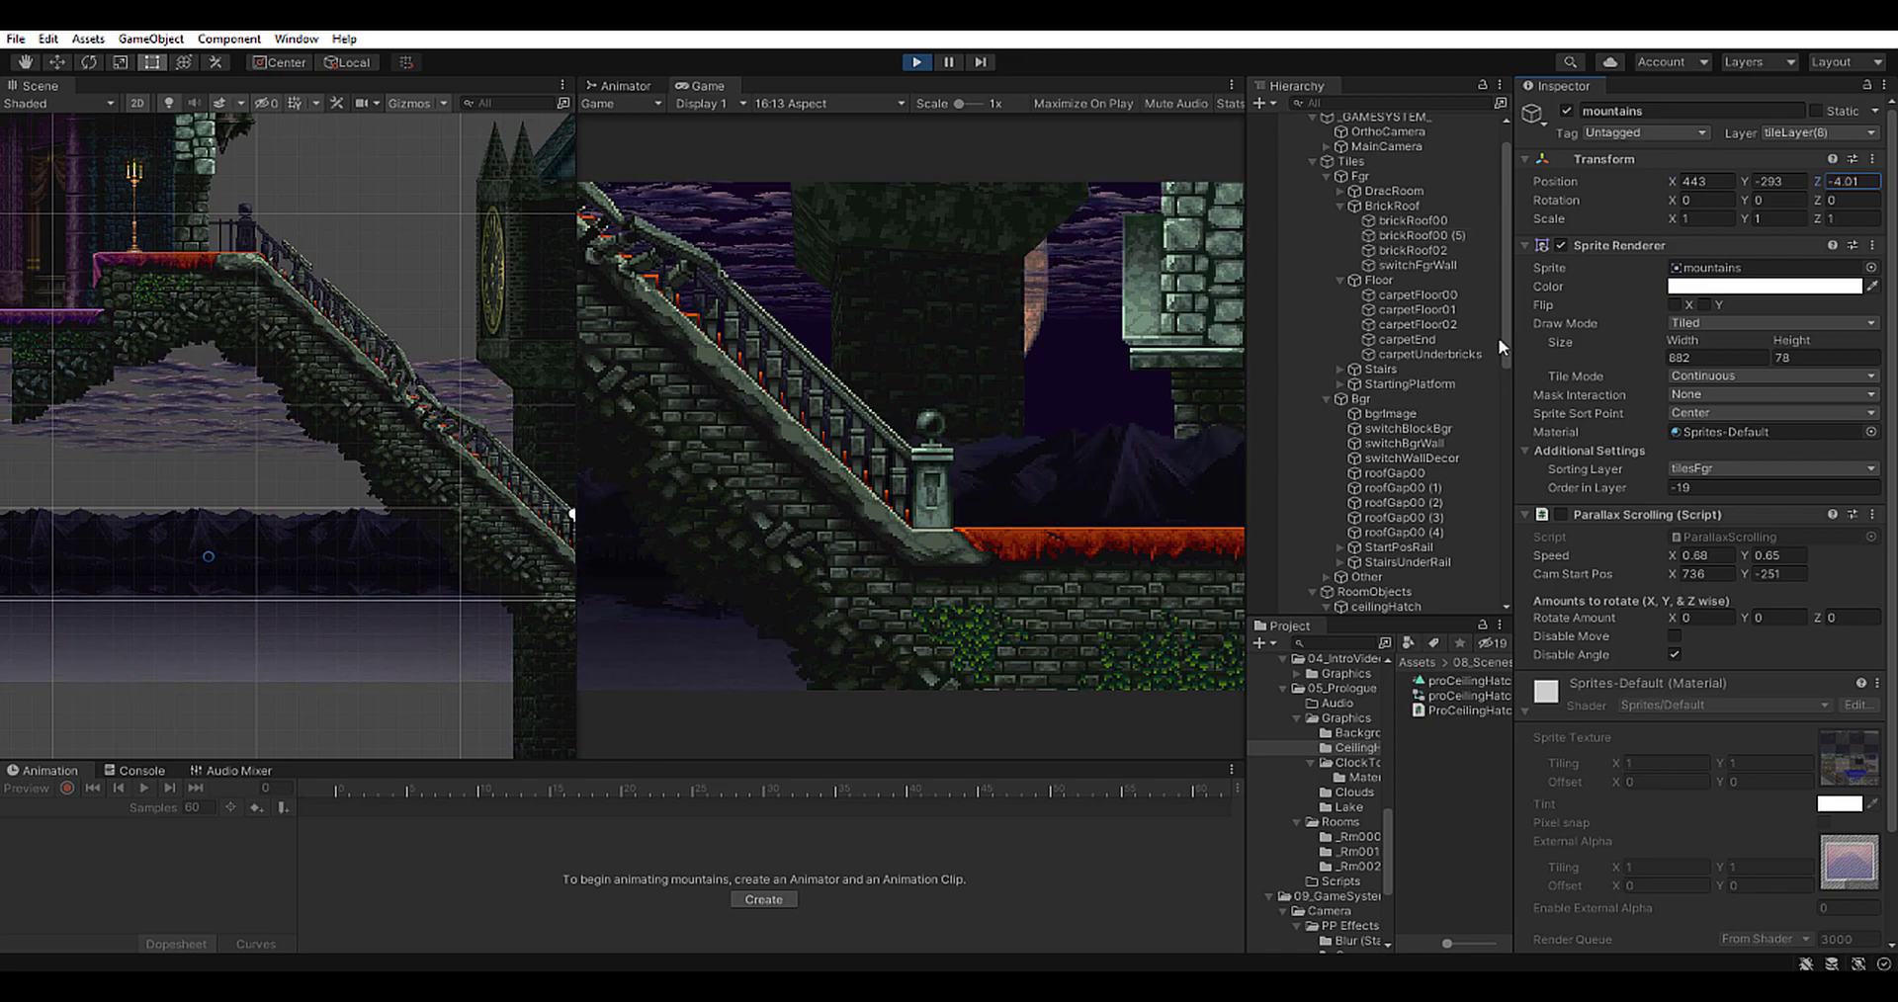